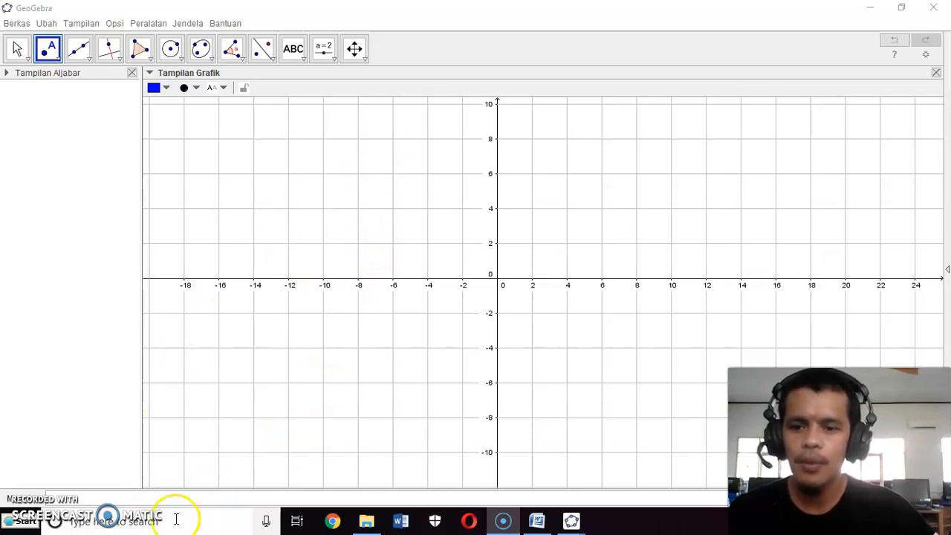
# Graph the line y = x and colour it red (255, 0, 0).
pyautogui.click(142, 501)
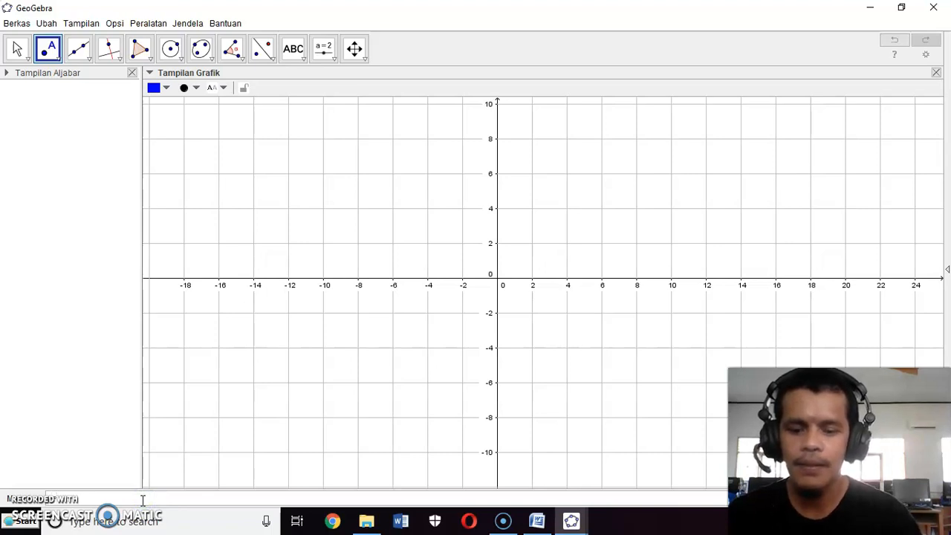
pyautogui.press('Return')
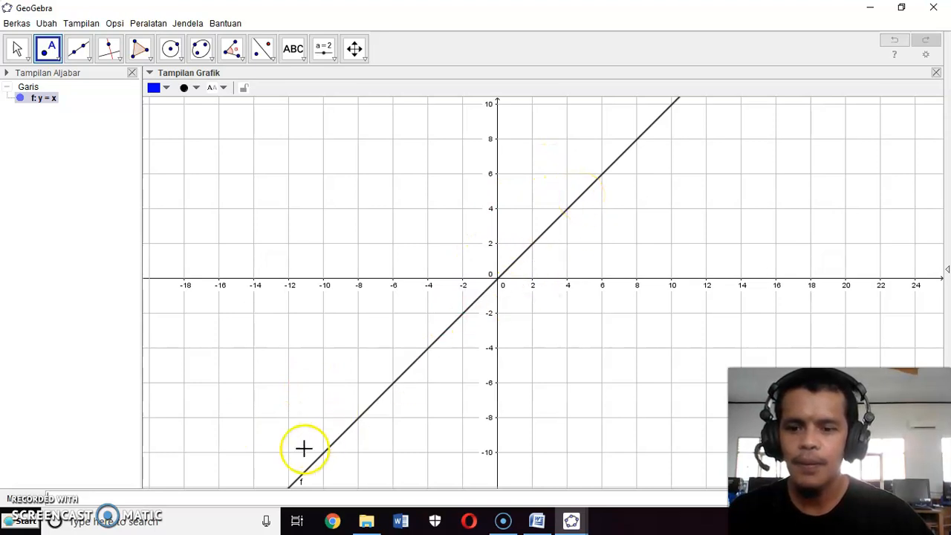
pyautogui.rightClick(545, 235)
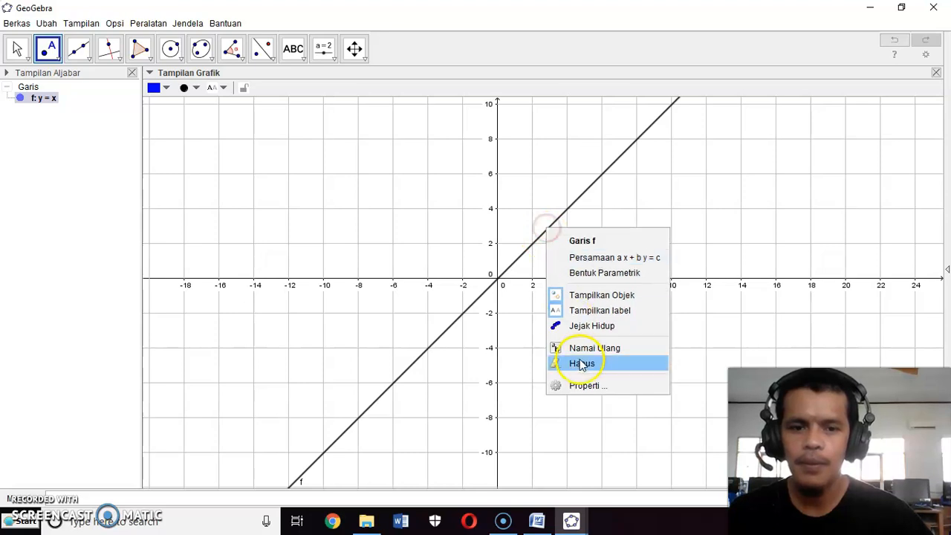
pyautogui.click(586, 384)
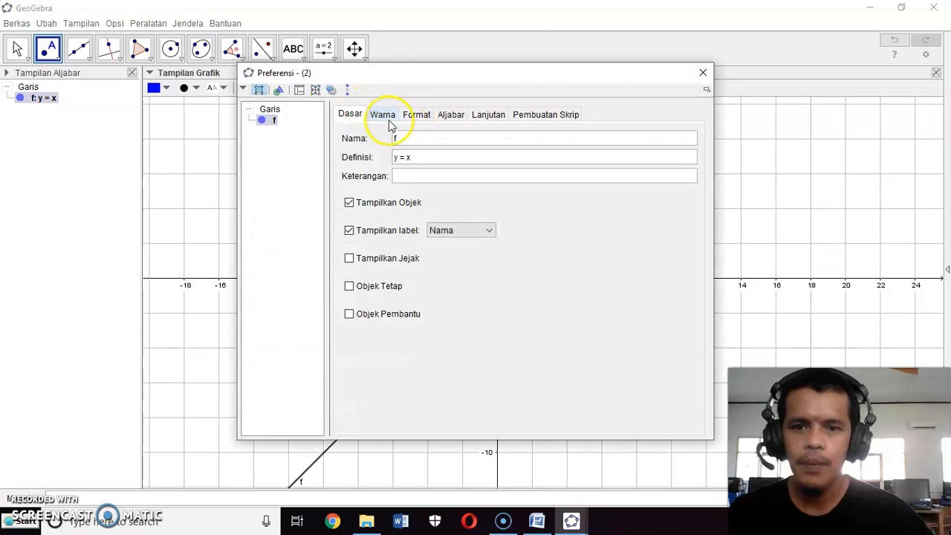
pyautogui.click(382, 116)
pyautogui.click(373, 143)
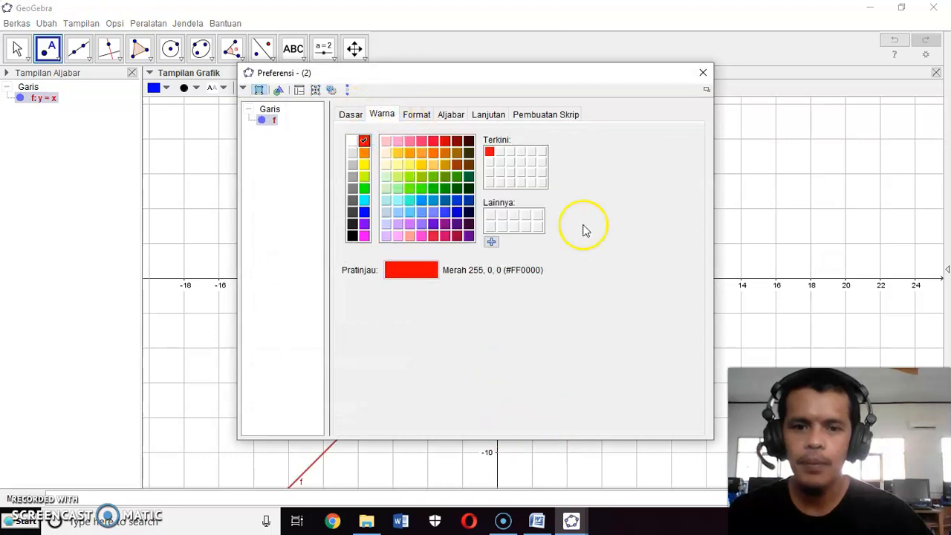
# Set the line thickness of the red line y = x to 4 and close its properties.
pyautogui.click(415, 114)
pyautogui.moveTo(375, 159); pyautogui.dragTo(381, 160)
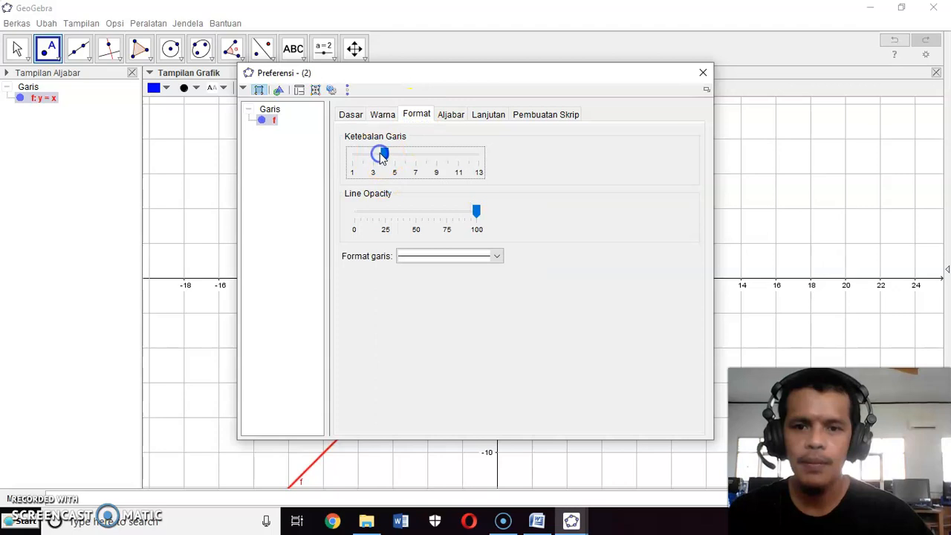
pyautogui.click(702, 72)
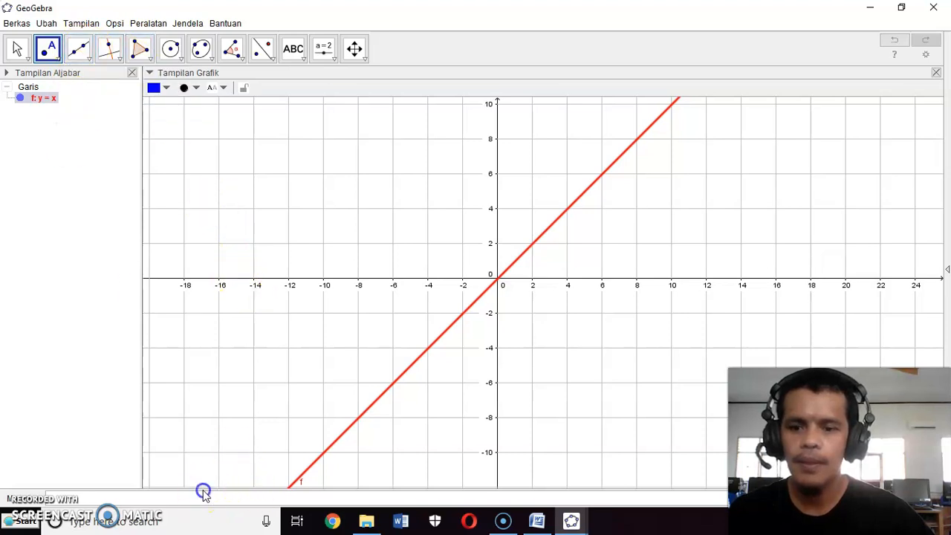
# Graph the line y = 0 and colour it blue (0, 0, 255).
pyautogui.click(82, 290)
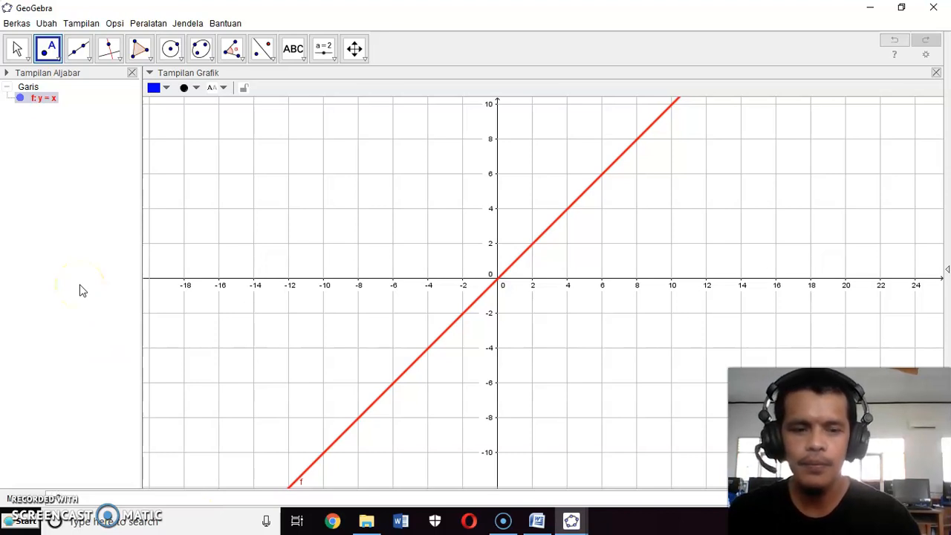
pyautogui.press('Return')
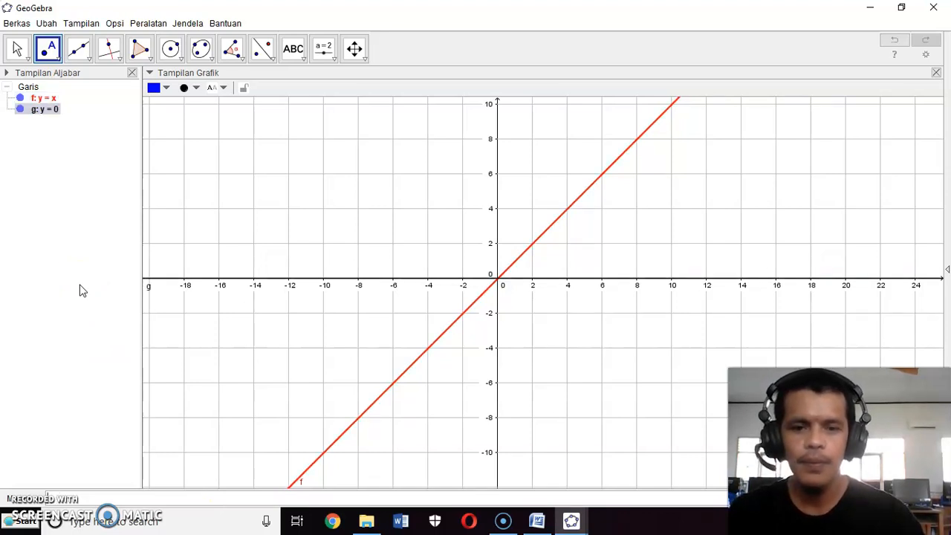
pyautogui.rightClick(245, 285)
pyautogui.click(289, 434)
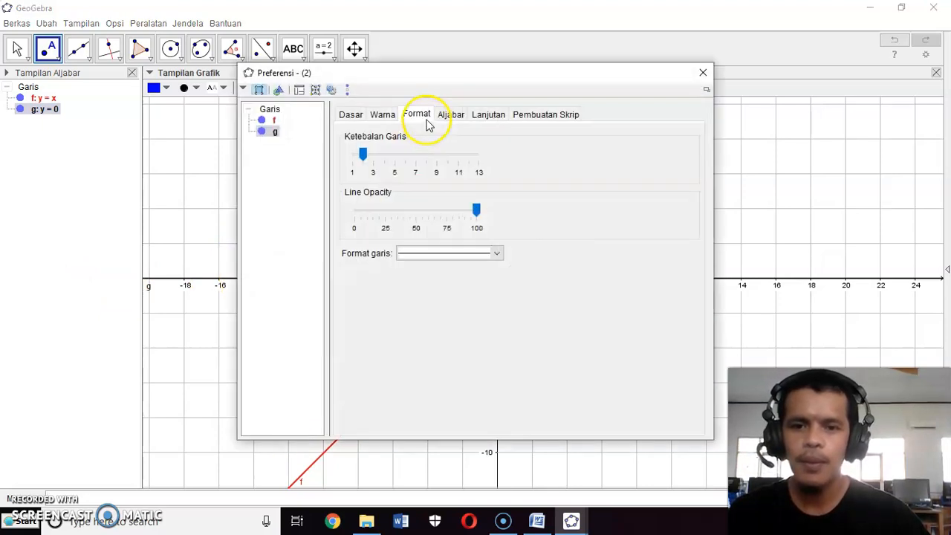
pyautogui.click(382, 115)
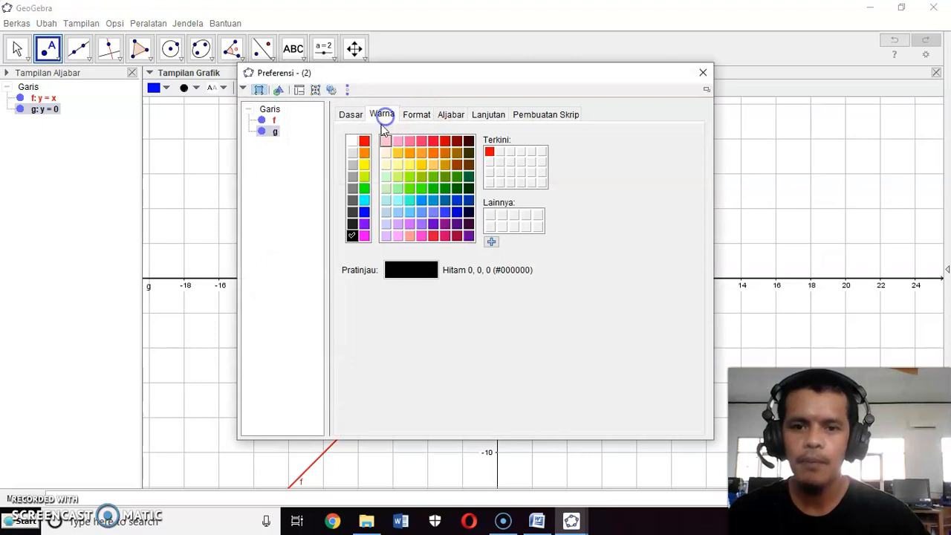
pyautogui.click(467, 200)
pyautogui.click(364, 212)
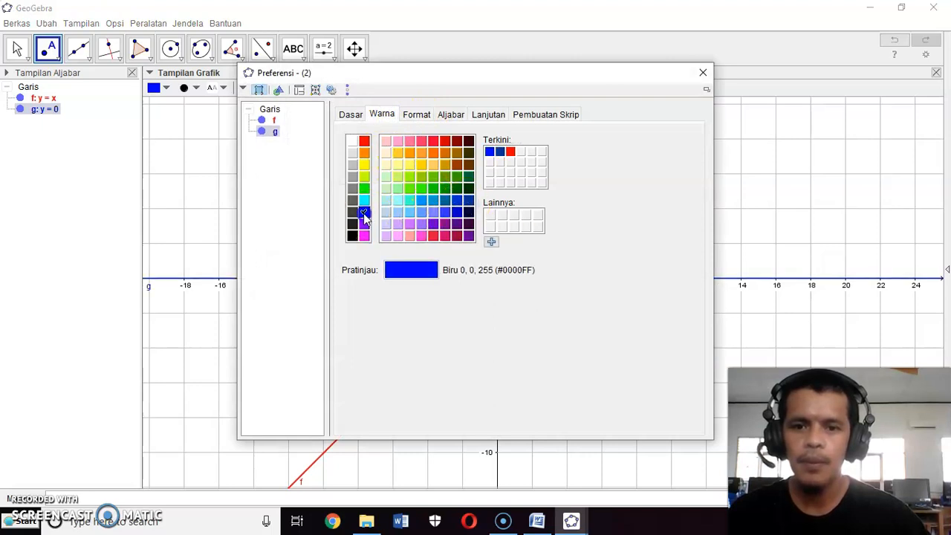
# Set the line thickness of the blue line y = 0 to 4 and close its properties.
pyautogui.click(417, 115)
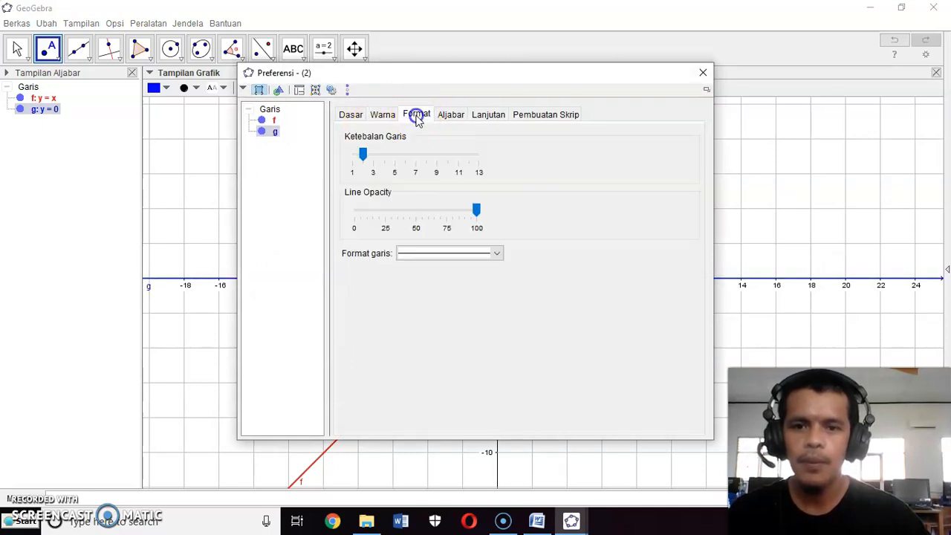
pyautogui.click(385, 153)
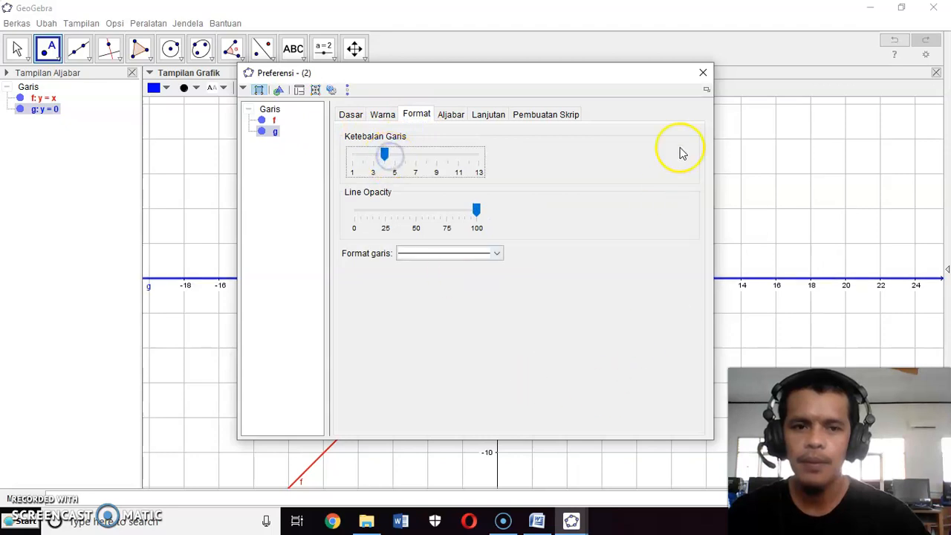
pyautogui.click(703, 73)
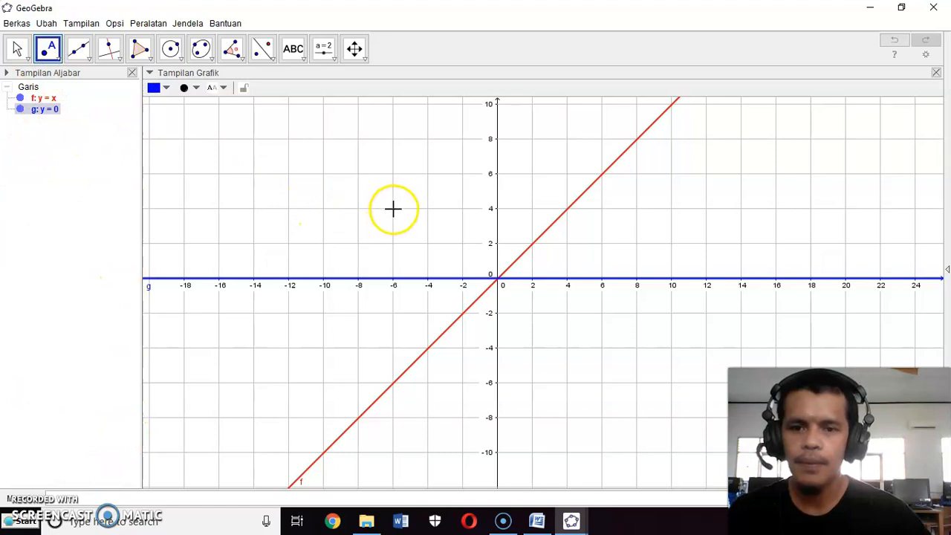
# Plot point A at (-6, 4) and reflect it across line f using the command Refleksi[A, f].
pyautogui.click(394, 209)
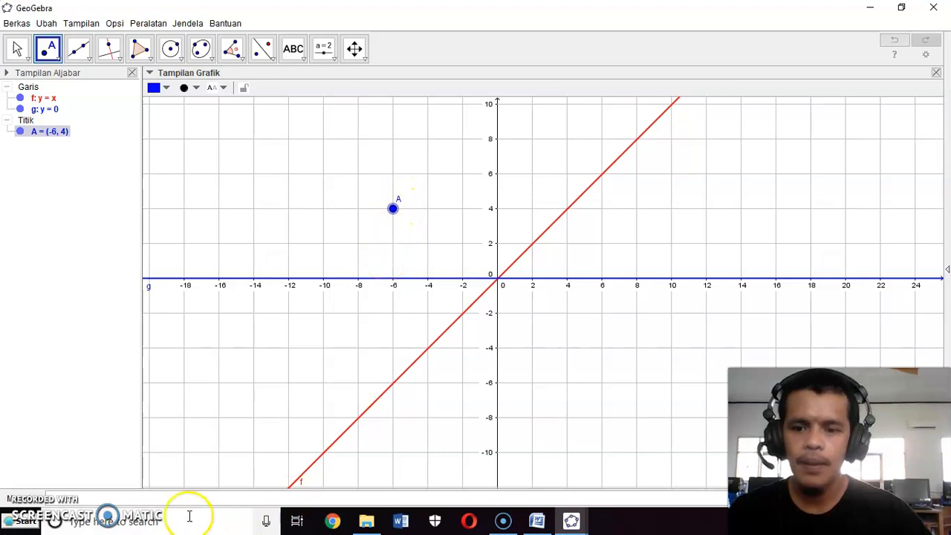
pyautogui.click(168, 499)
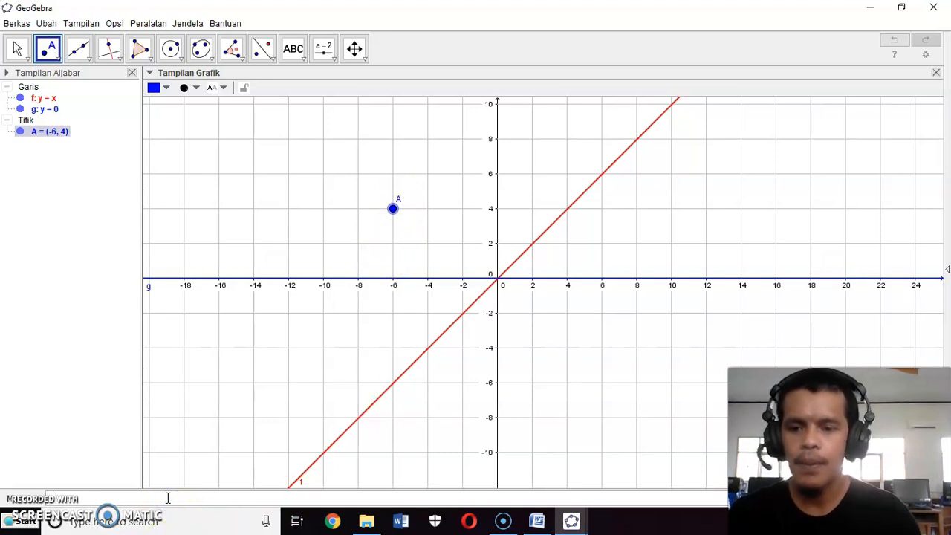
pyautogui.write('Refleksi')
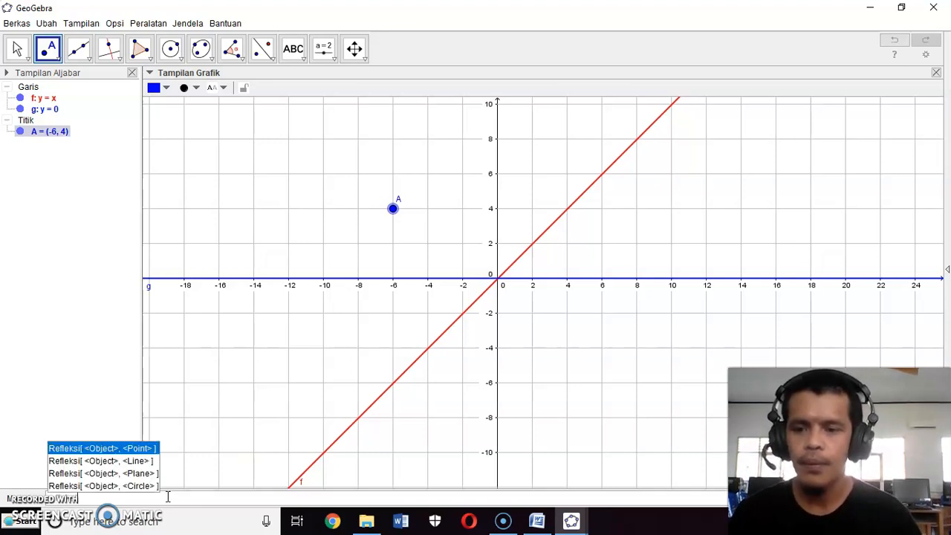
pyautogui.press('Down')
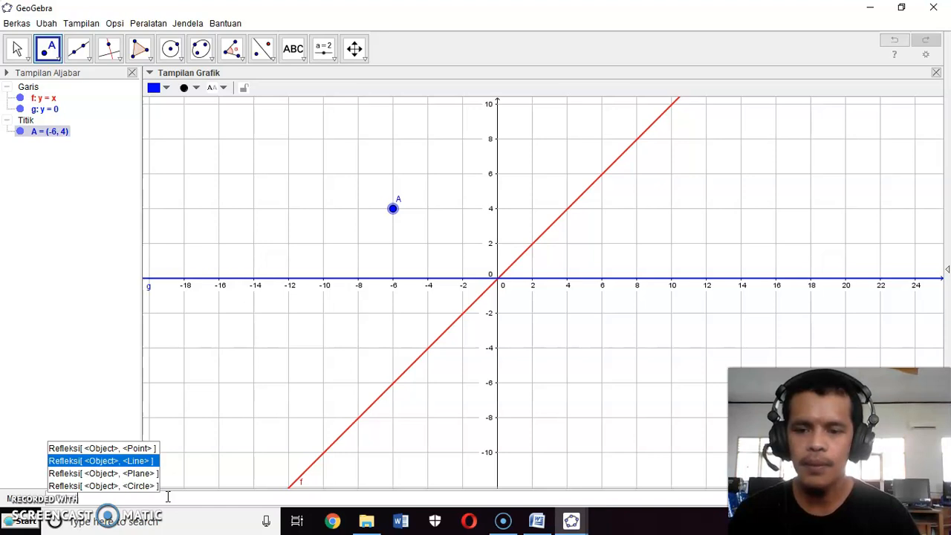
pyautogui.press('Return')
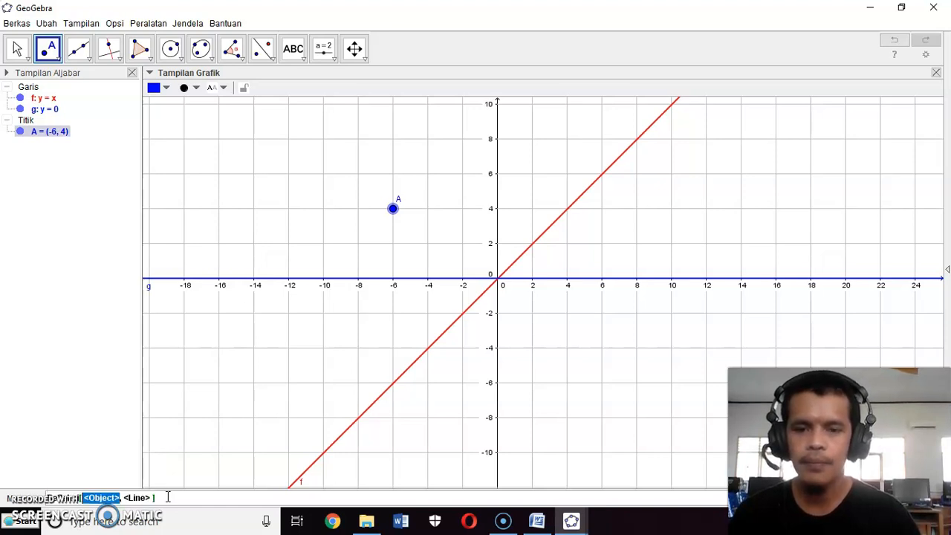
pyautogui.write('A, f')
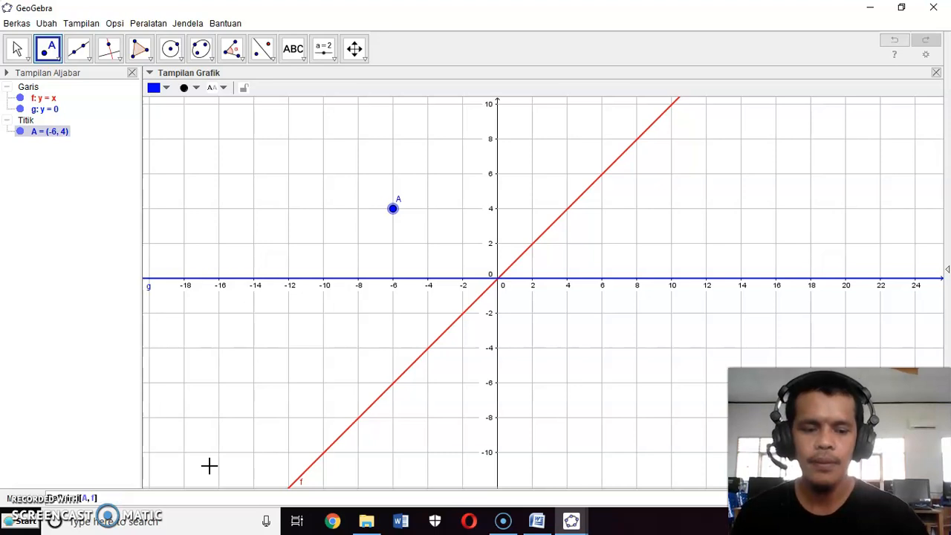
pyautogui.press('Return')
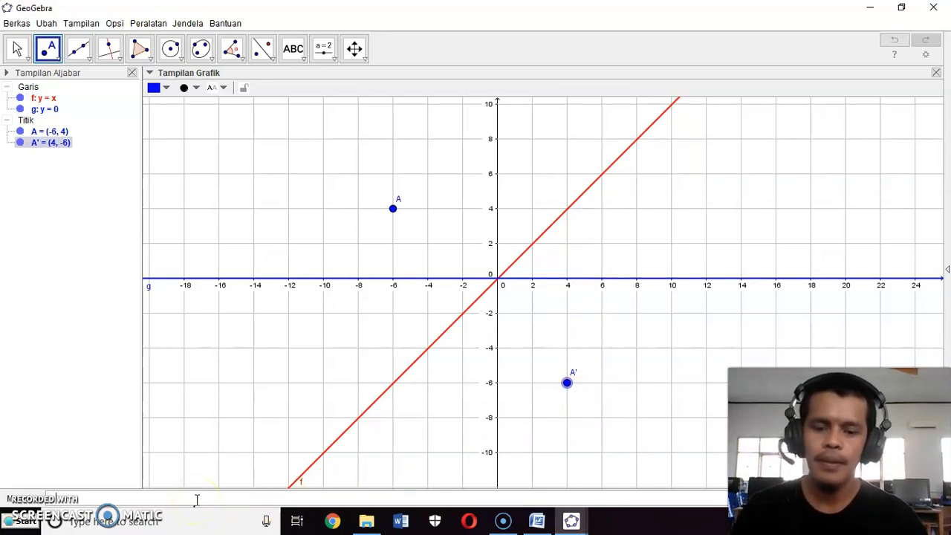
# Reflect the image point A' across line g using the command Refleksi[A', g].
pyautogui.write('refleksi')
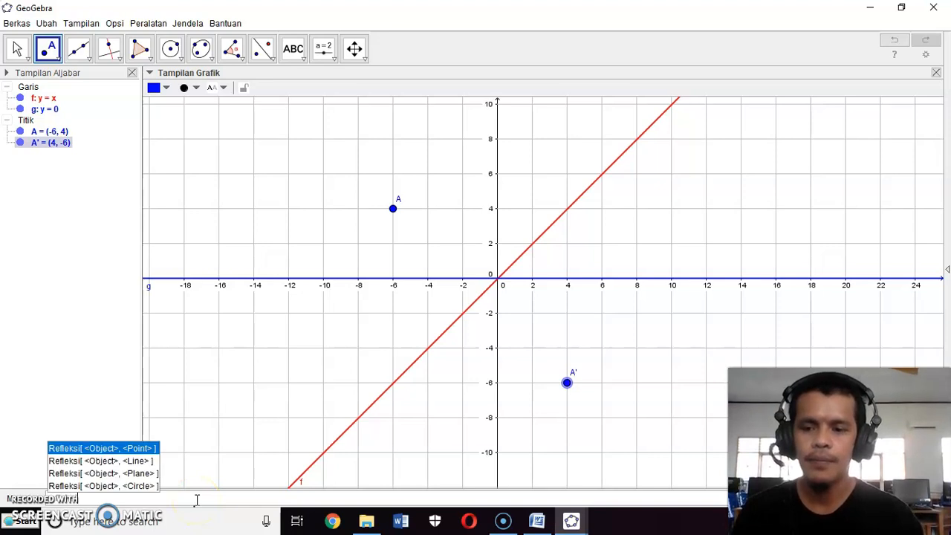
pyautogui.press('Down')
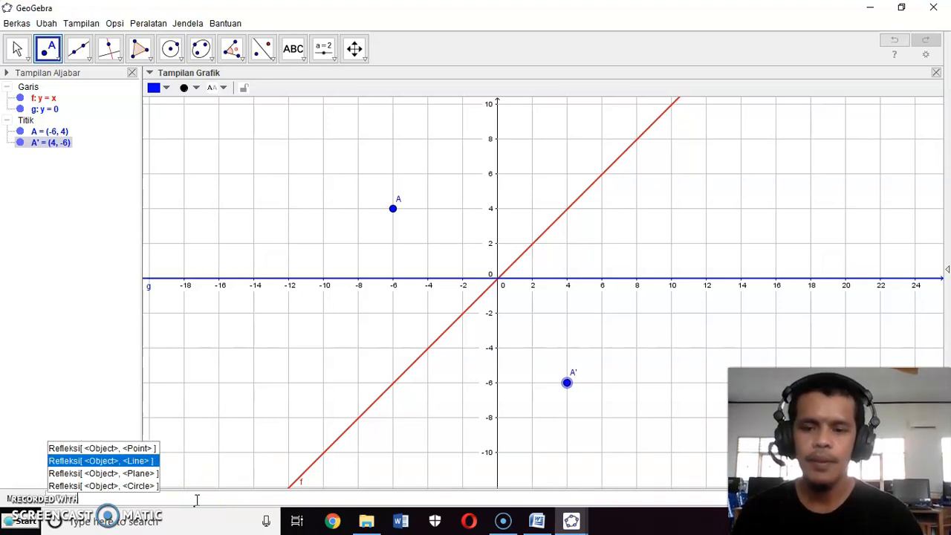
pyautogui.press('Return')
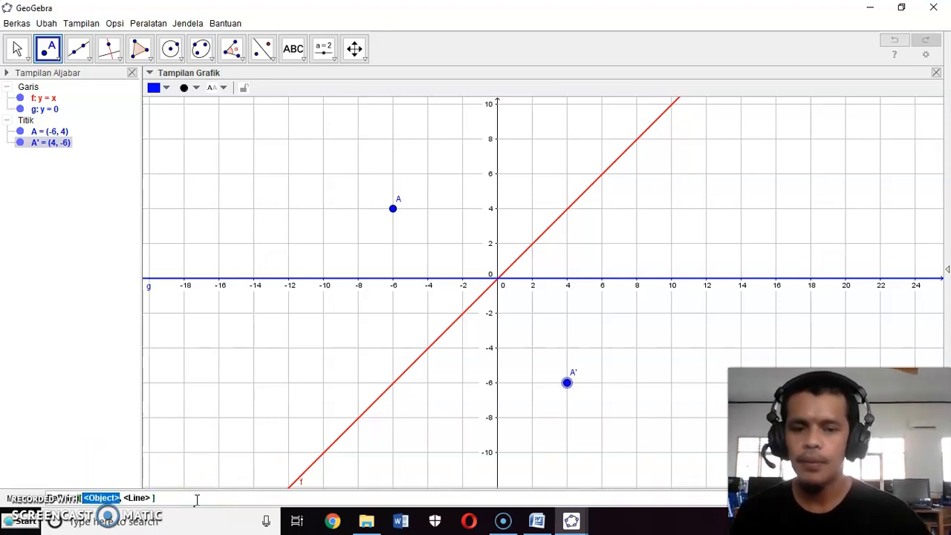
pyautogui.write('A')
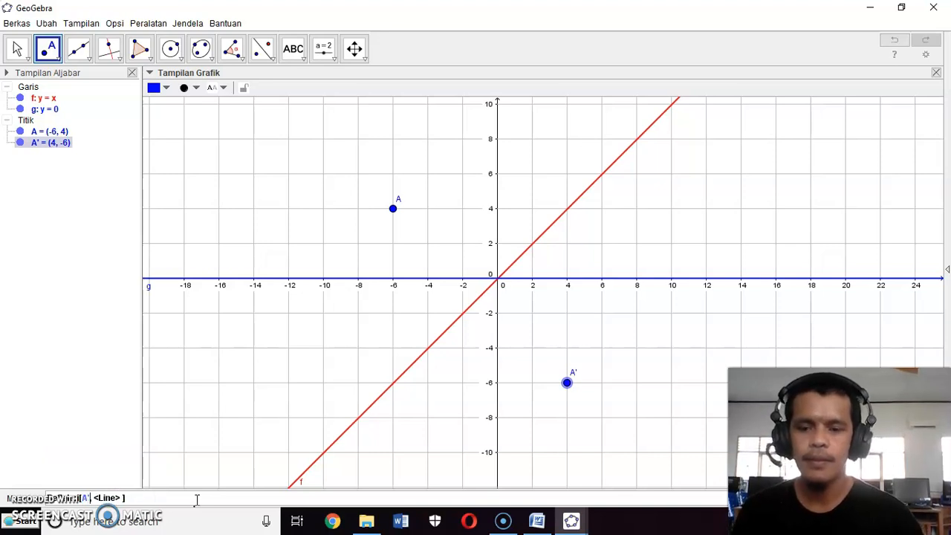
pyautogui.write("'")
pyautogui.press('Tab')
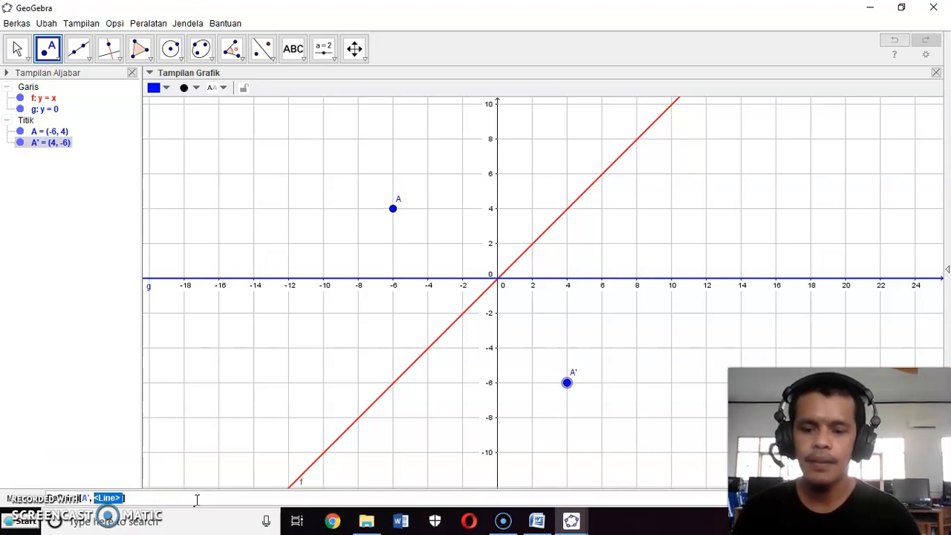
pyautogui.write('g')
pyautogui.press('Return')
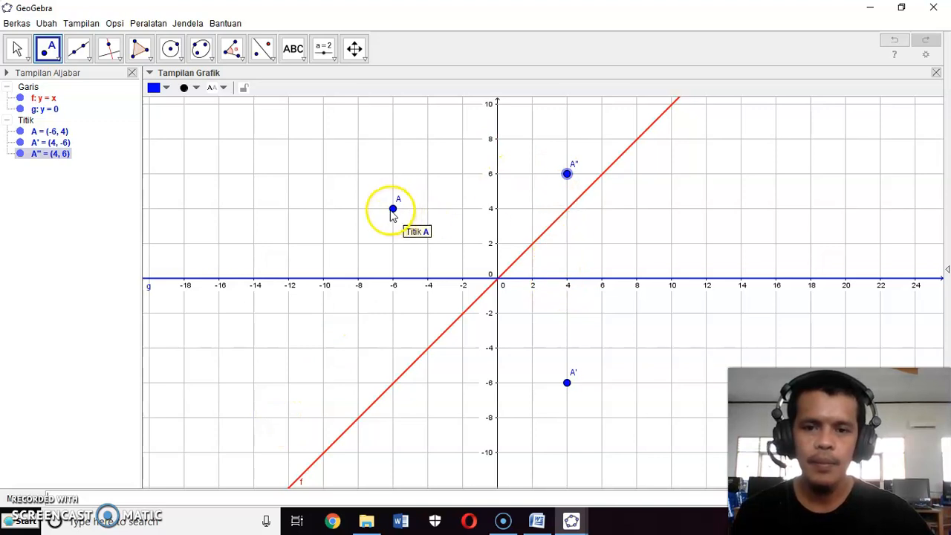
# Set the labels of all three points to show name and value (Nama & Nilai).
pyautogui.rightClick(24, 120)
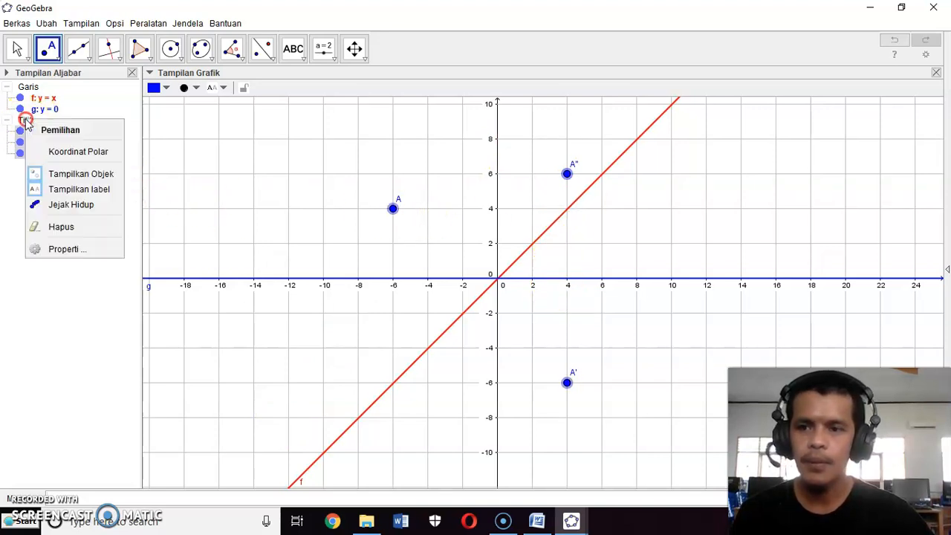
pyautogui.click(65, 249)
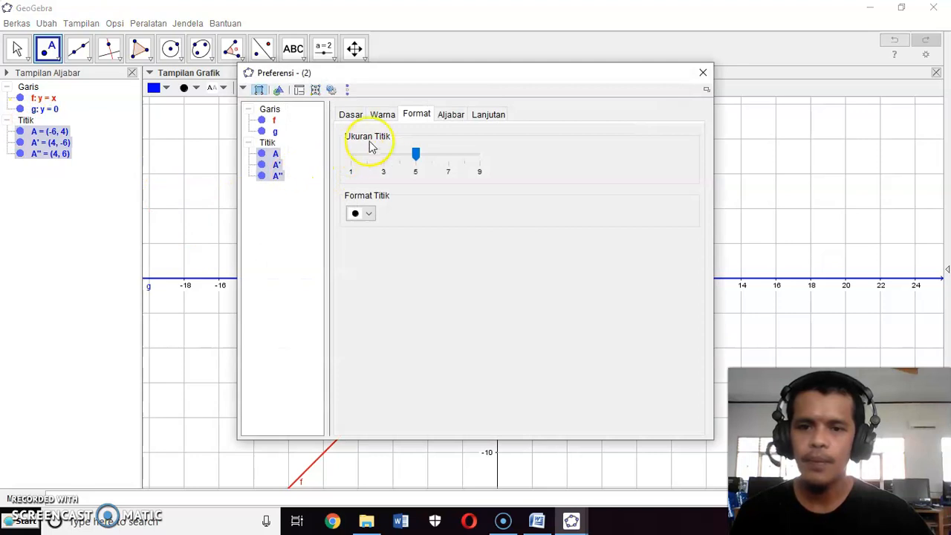
pyautogui.click(362, 114)
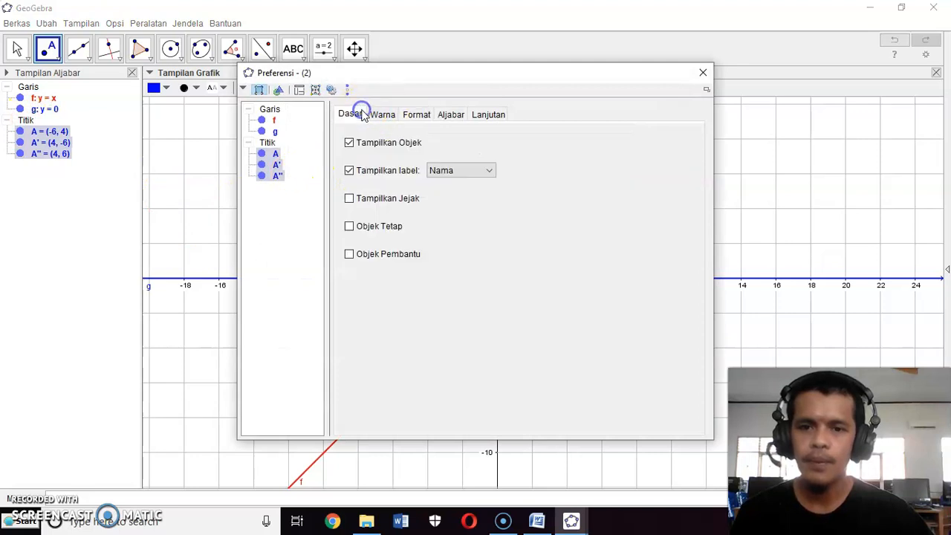
pyautogui.click(462, 172)
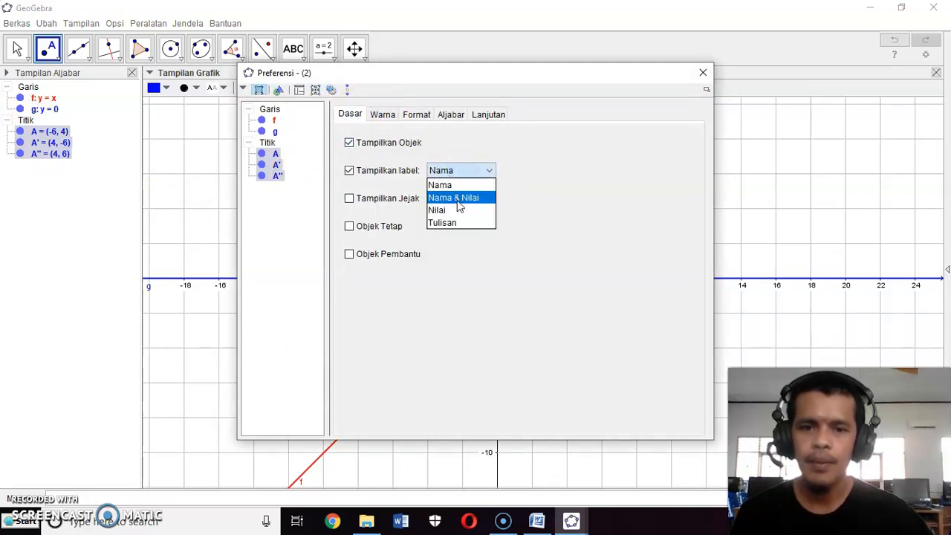
pyautogui.click(458, 198)
pyautogui.click(703, 73)
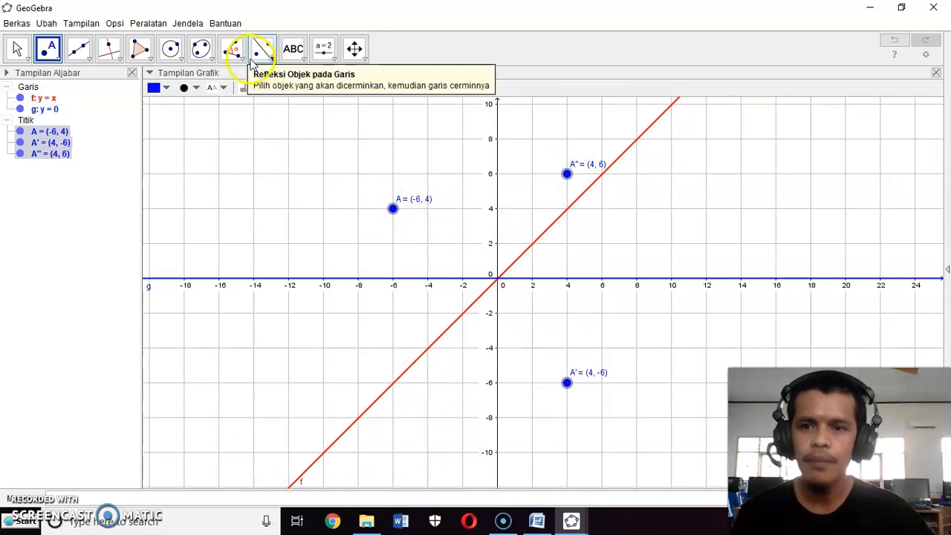
pyautogui.click(209, 59)
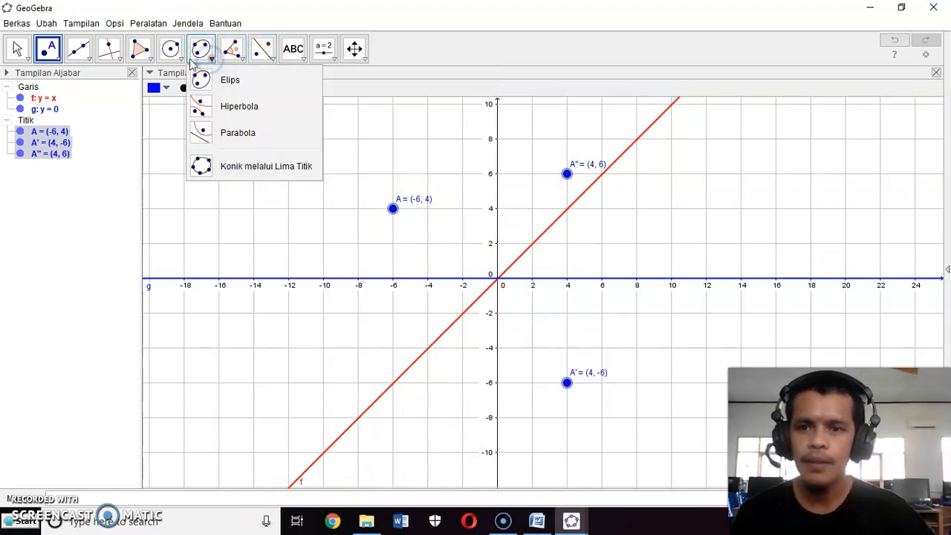
pyautogui.click(182, 61)
pyautogui.moveTo(274, 62)
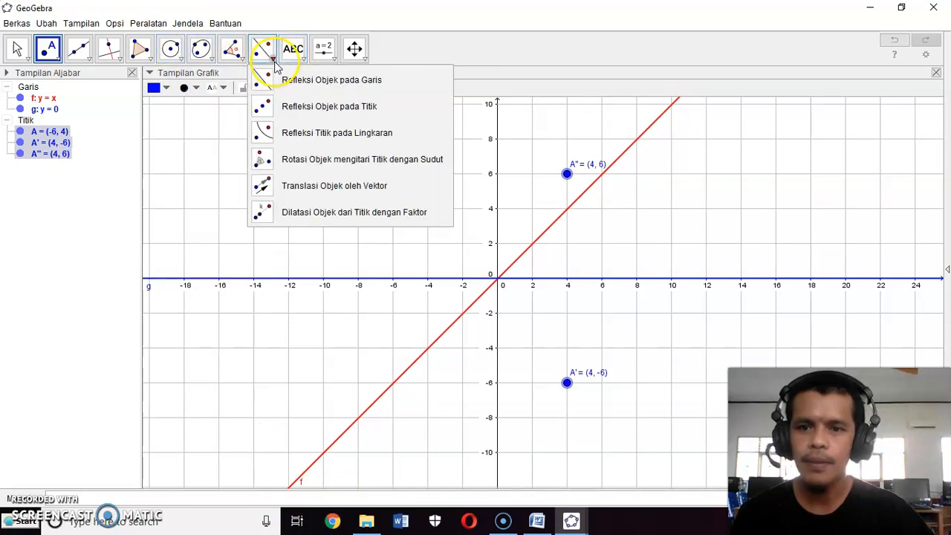
pyautogui.click(318, 169)
pyautogui.click(393, 210)
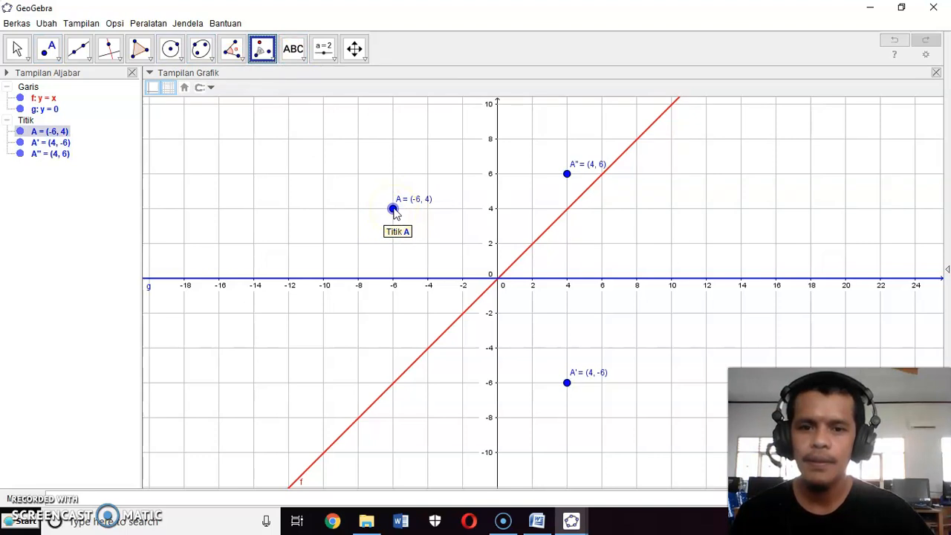
pyautogui.click(500, 282)
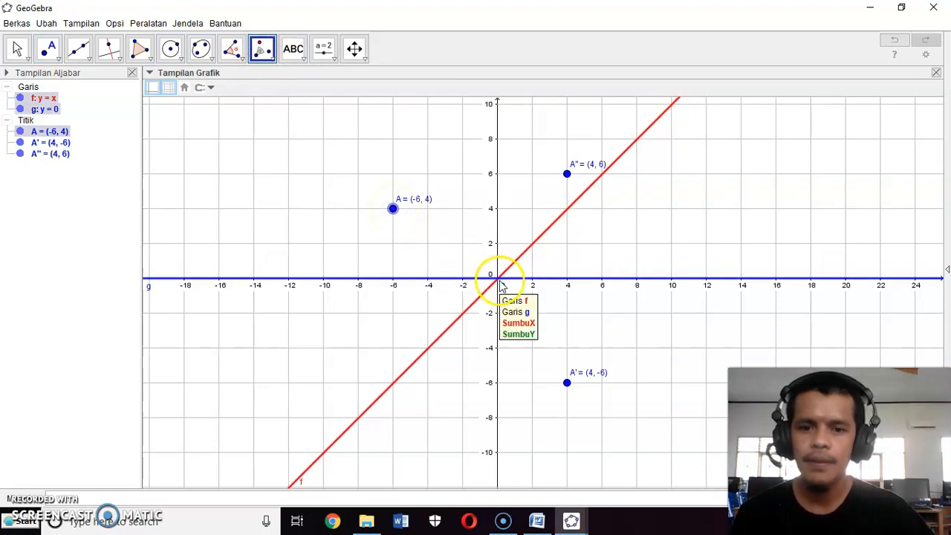
pyautogui.click(501, 284)
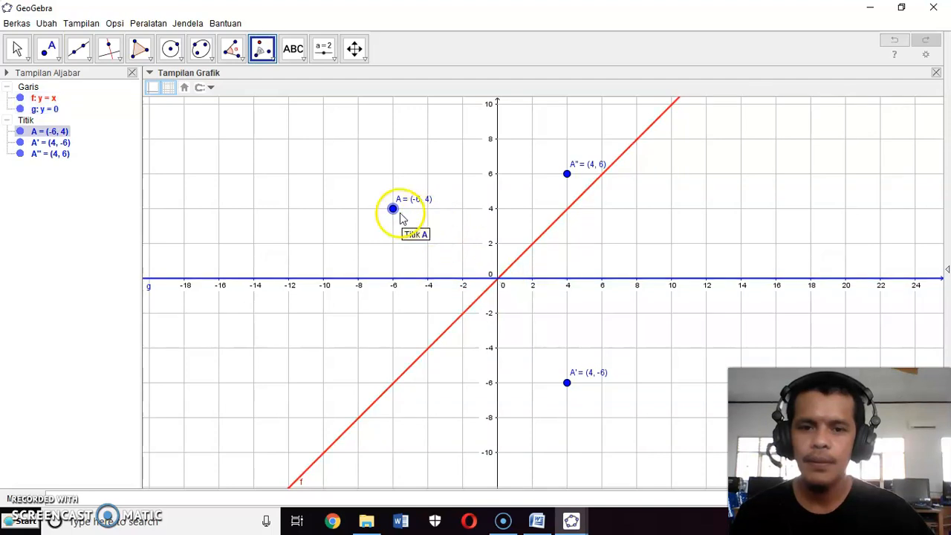
pyautogui.press('Escape')
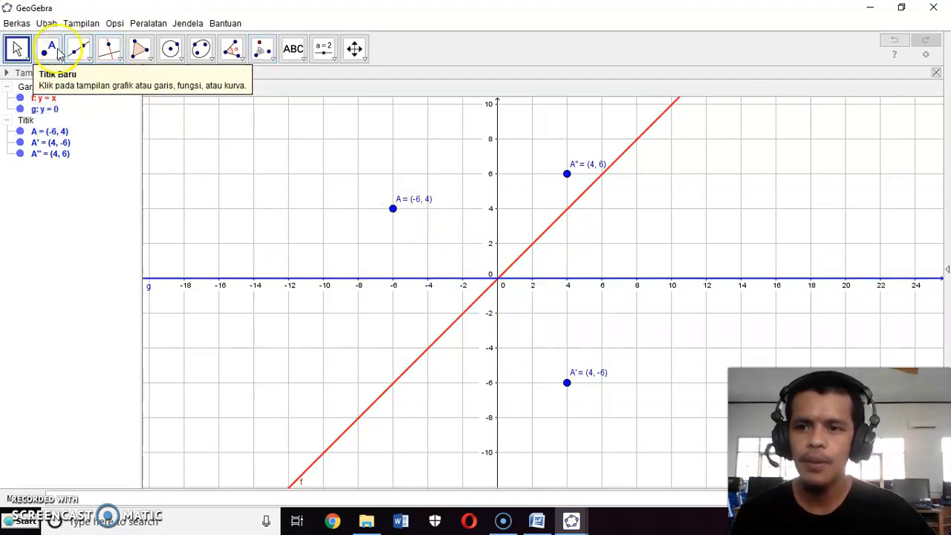
# Plot a point at the intersection of lines f and g, at the origin.
pyautogui.click(49, 61)
pyautogui.click(47, 61)
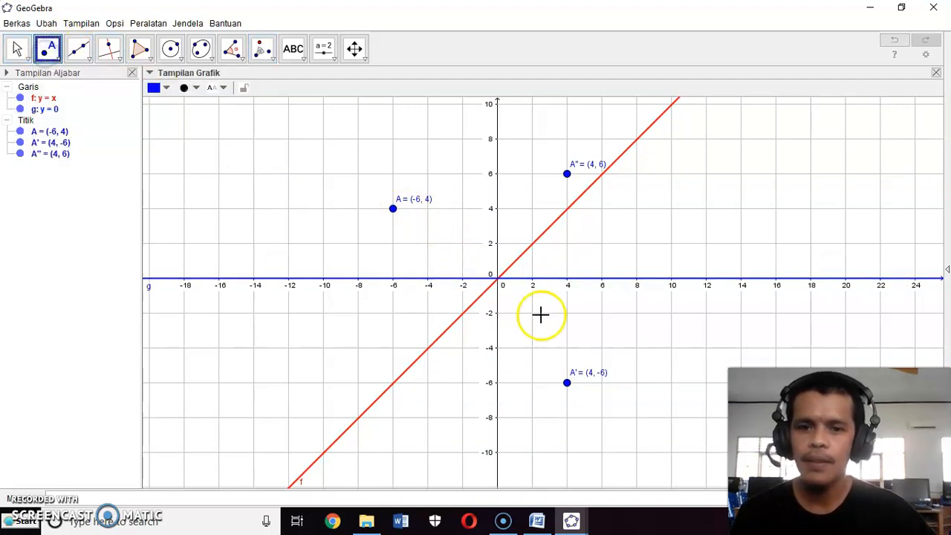
pyautogui.click(497, 279)
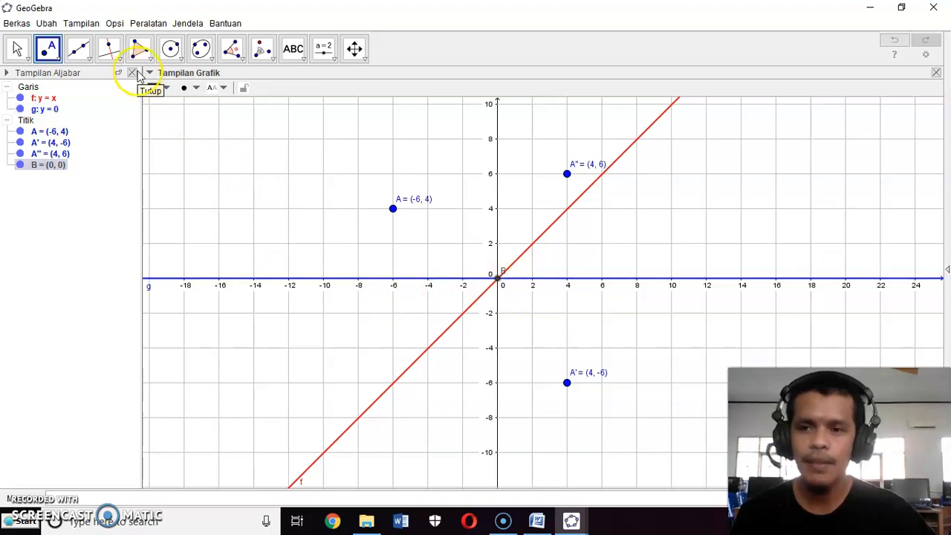
# Rename the point at the origin to O and set its label to show name and value (Nama & Nilai).
pyautogui.rightClick(498, 279)
pyautogui.click(568, 414)
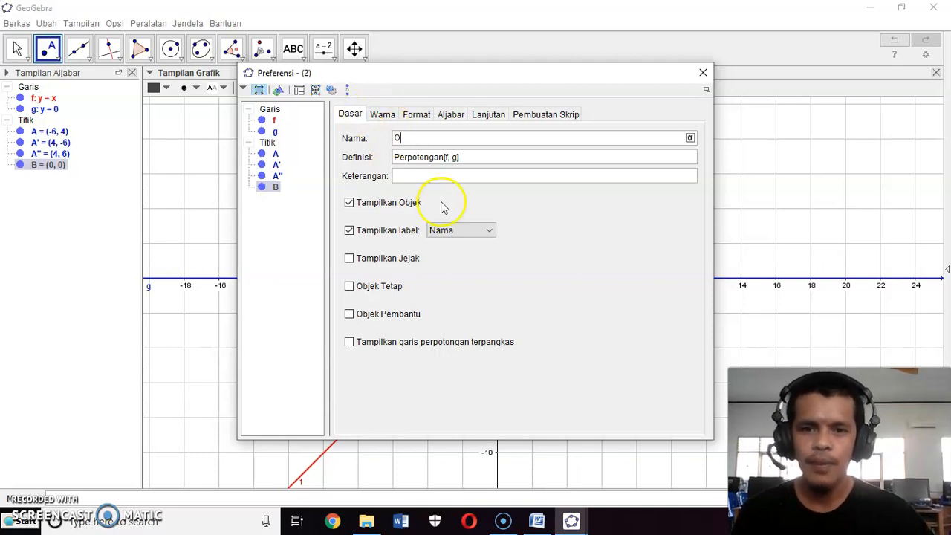
pyautogui.click(461, 232)
pyautogui.click(458, 257)
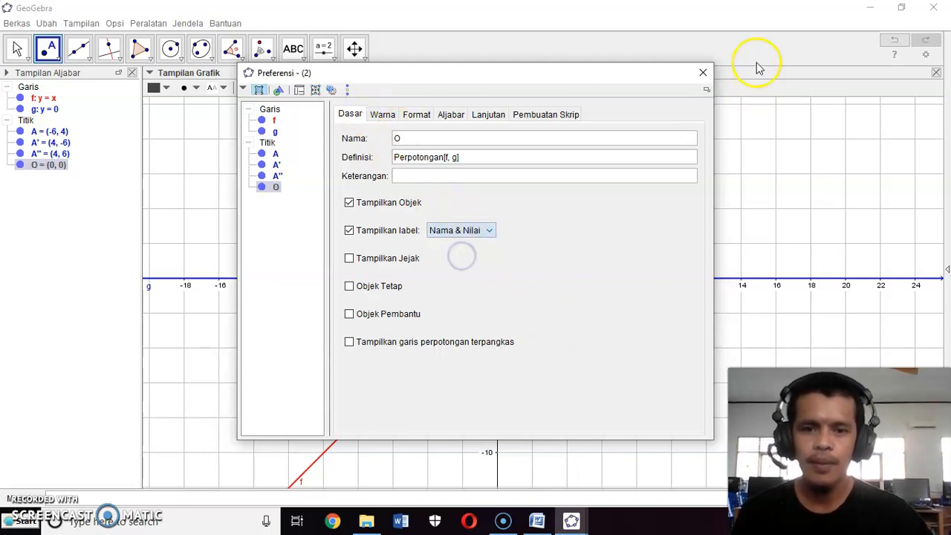
pyautogui.click(703, 73)
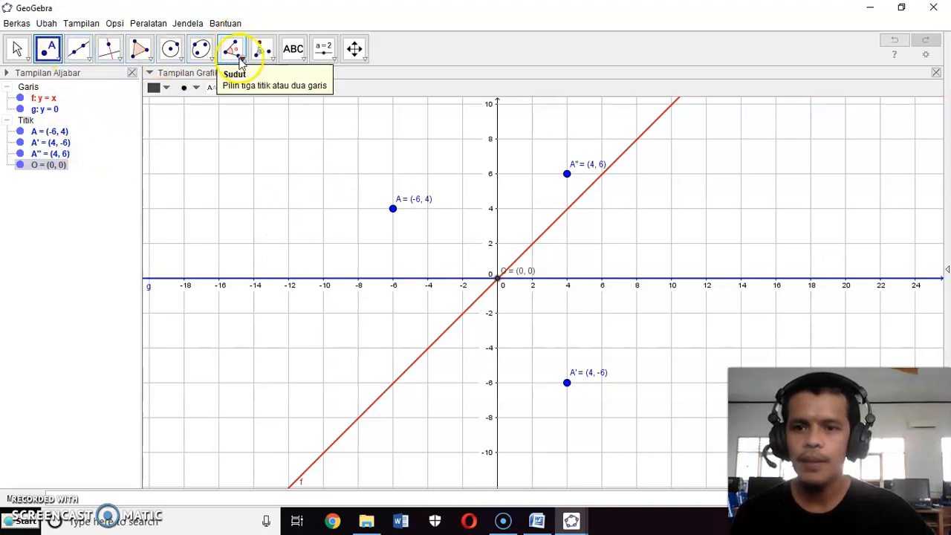
# Rotate point A about point O by 90° clockwise (searah jarum jam).
pyautogui.click(262, 47)
pyautogui.click(393, 209)
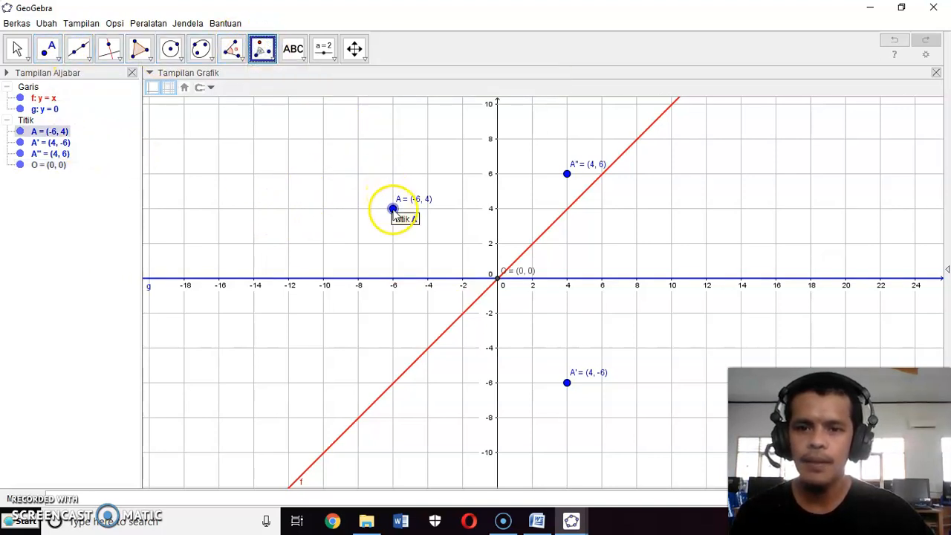
pyautogui.click(496, 280)
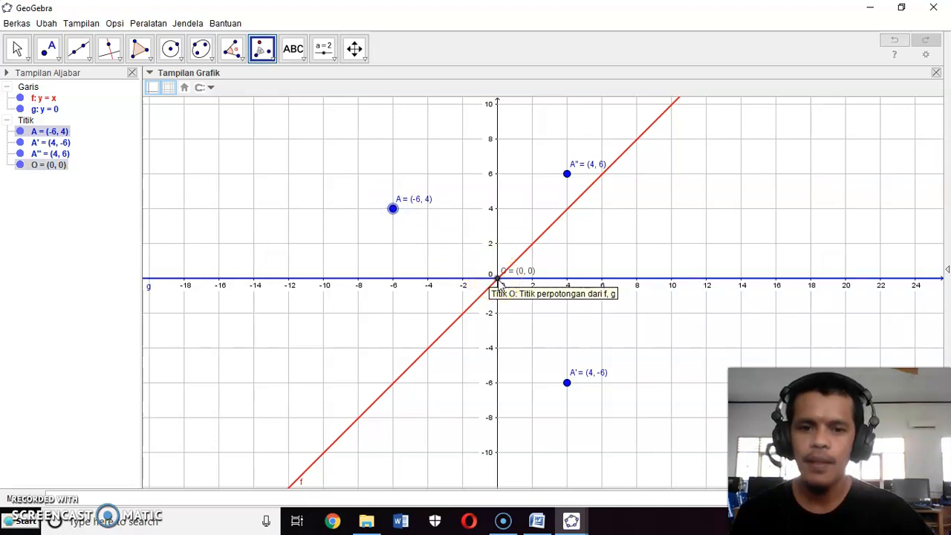
pyautogui.click(497, 280)
pyautogui.click(408, 242)
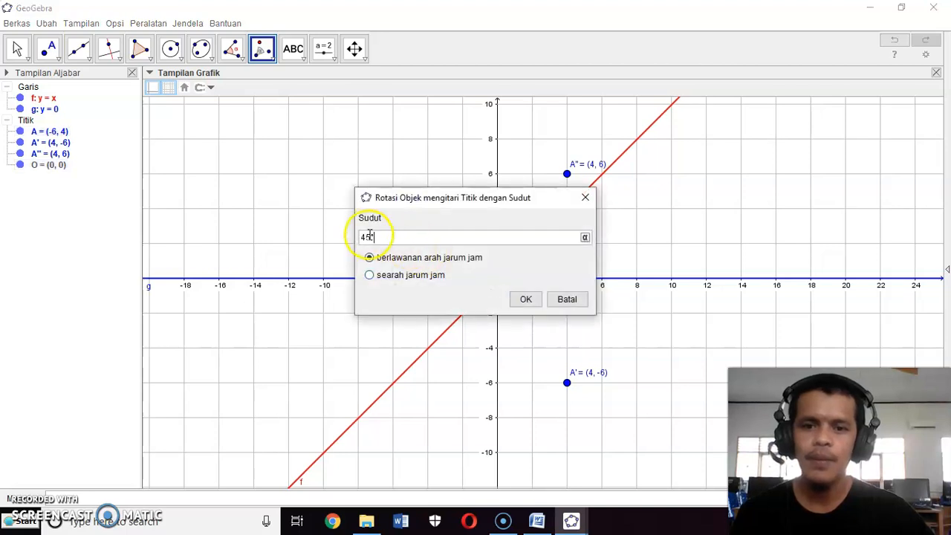
pyautogui.write('90')
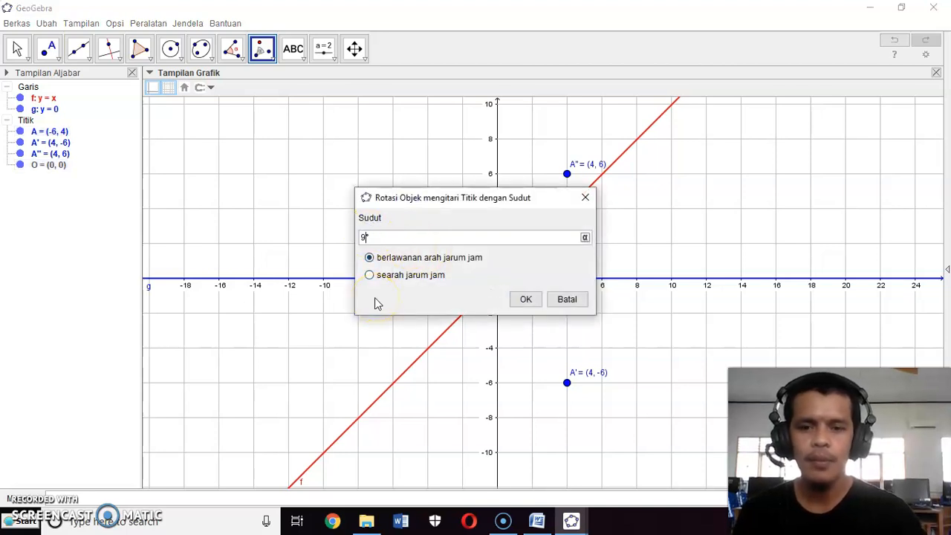
pyautogui.click(398, 277)
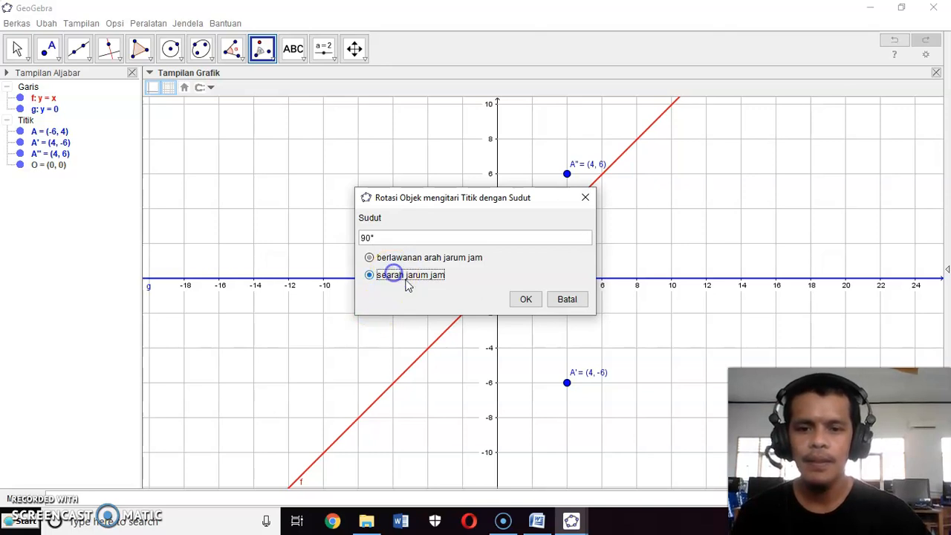
pyautogui.click(526, 300)
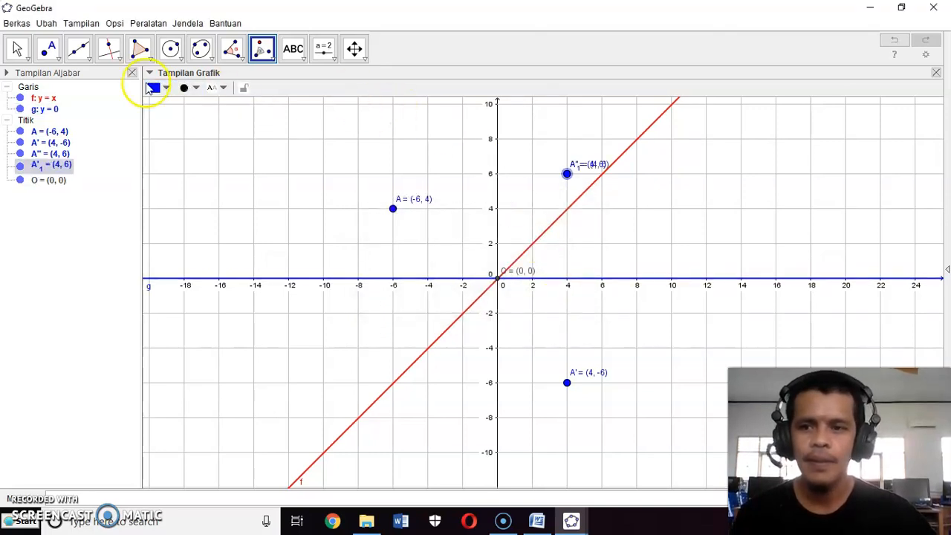
# Move the label of point A'' below its point, clear of the overlapping label of the rotated point.
pyautogui.click(17, 48)
pyautogui.click(588, 169)
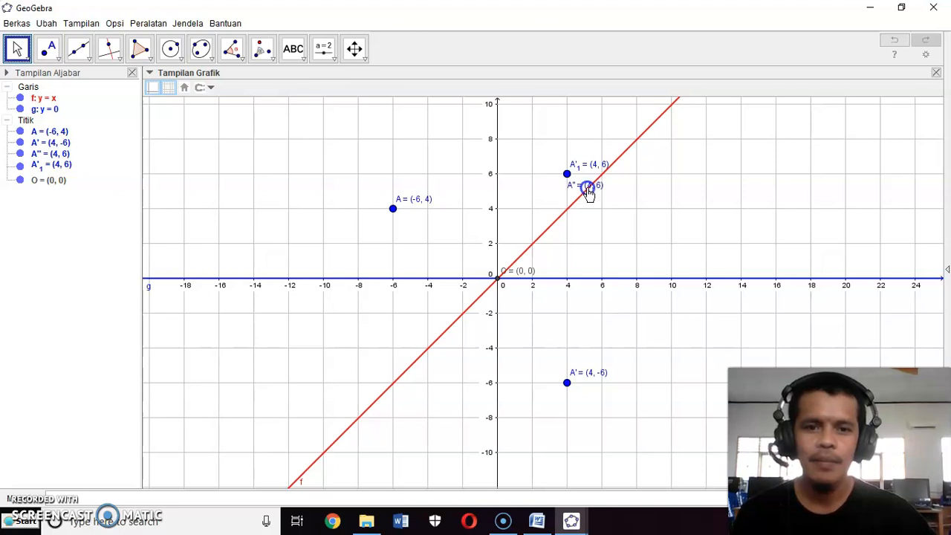
pyautogui.click(569, 175)
pyautogui.click(498, 282)
pyautogui.click(457, 271)
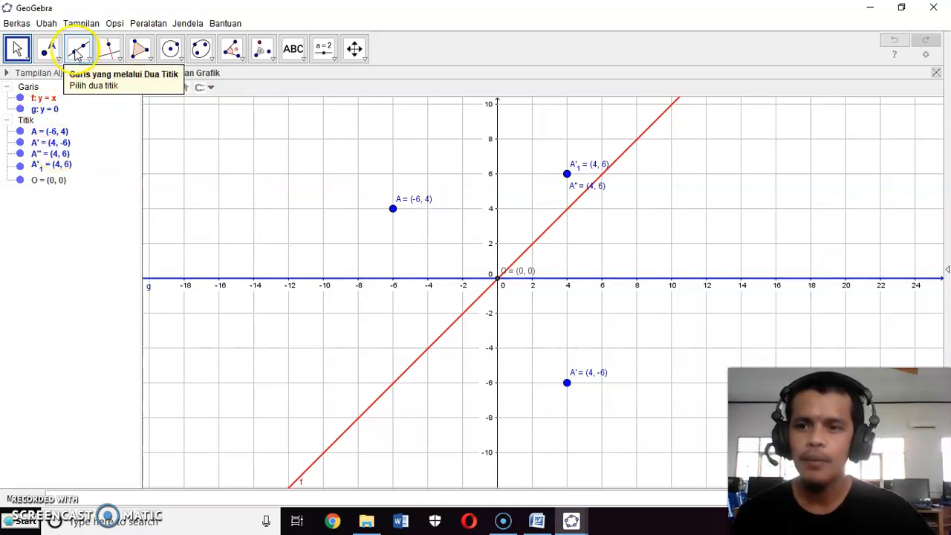
# Plot four new points: B at (-12, 8), C at (-8, 8), D at (-10, 4) and E at (-14, 4).
pyautogui.click(47, 54)
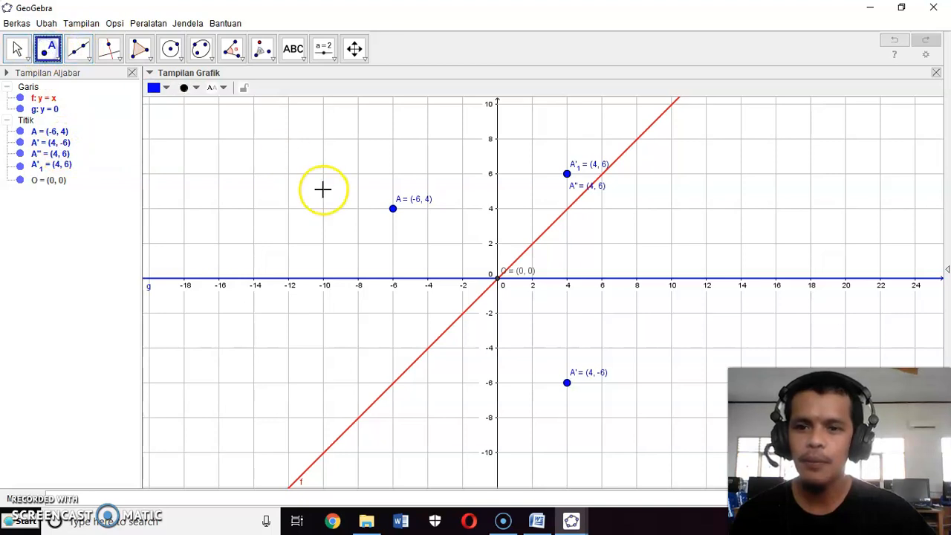
pyautogui.click(289, 139)
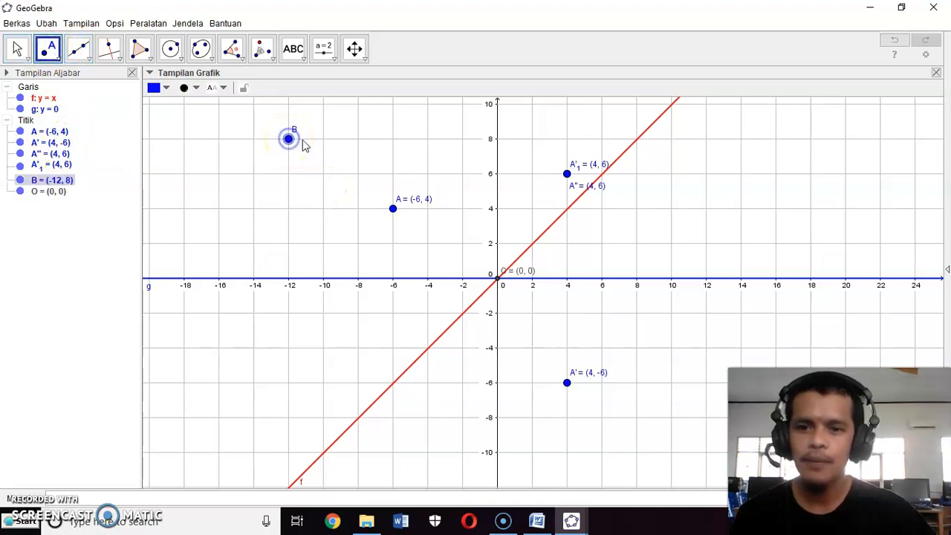
pyautogui.click(358, 139)
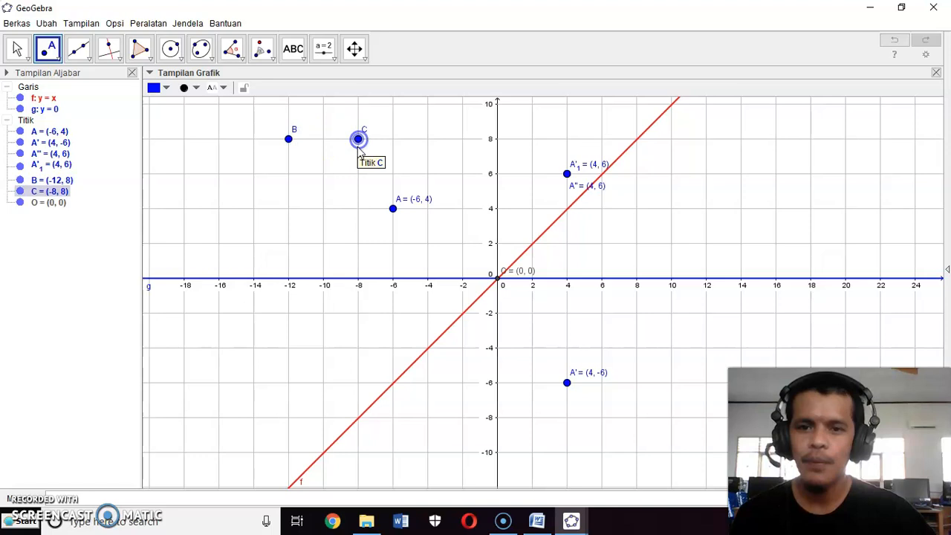
pyautogui.click(321, 207)
pyautogui.click(254, 209)
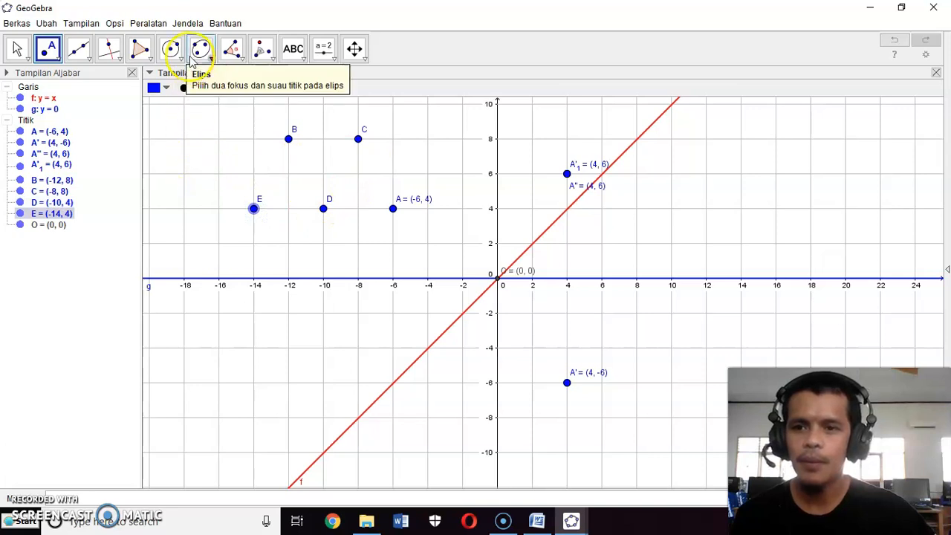
# Draw a polygon through points B, C, D and E and hide the labels of its sides.
pyautogui.click(140, 49)
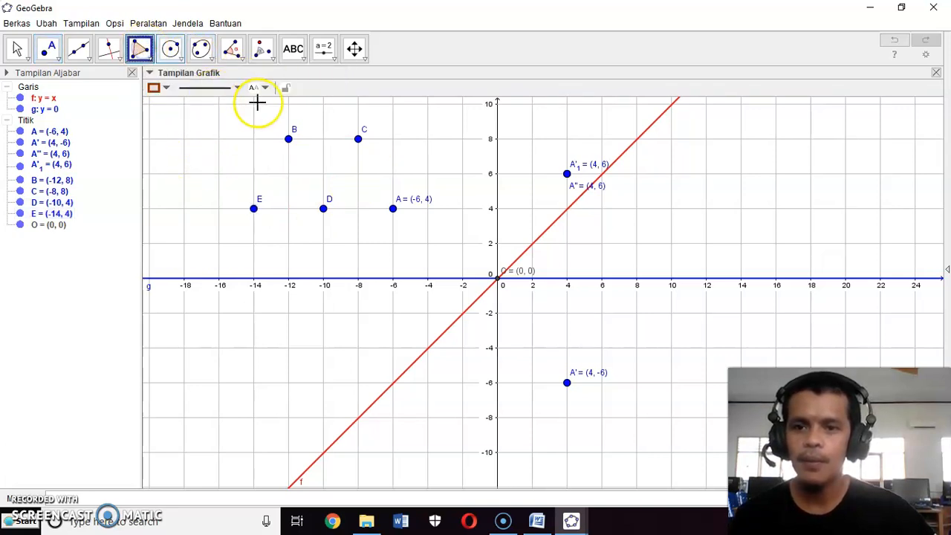
pyautogui.click(288, 140)
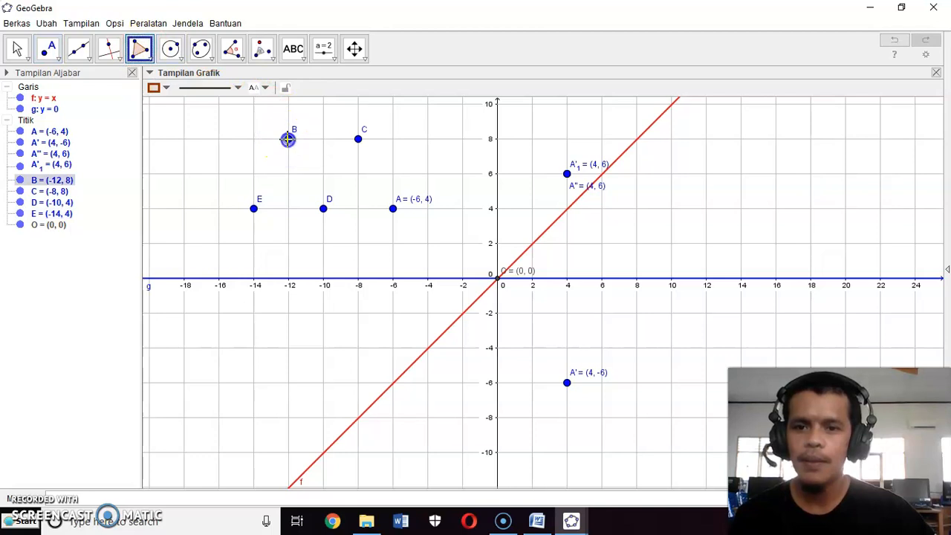
pyautogui.click(358, 140)
pyautogui.click(323, 208)
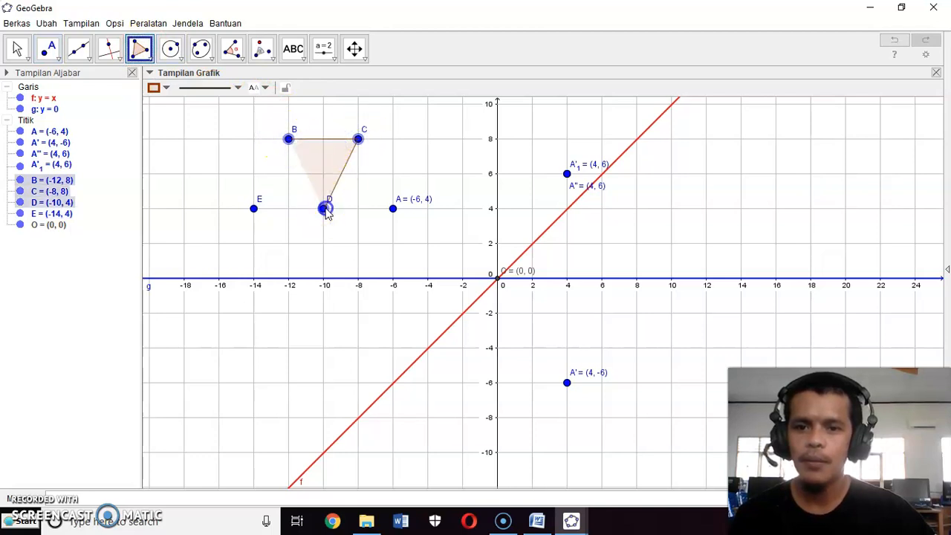
pyautogui.click(254, 209)
pyautogui.click(289, 139)
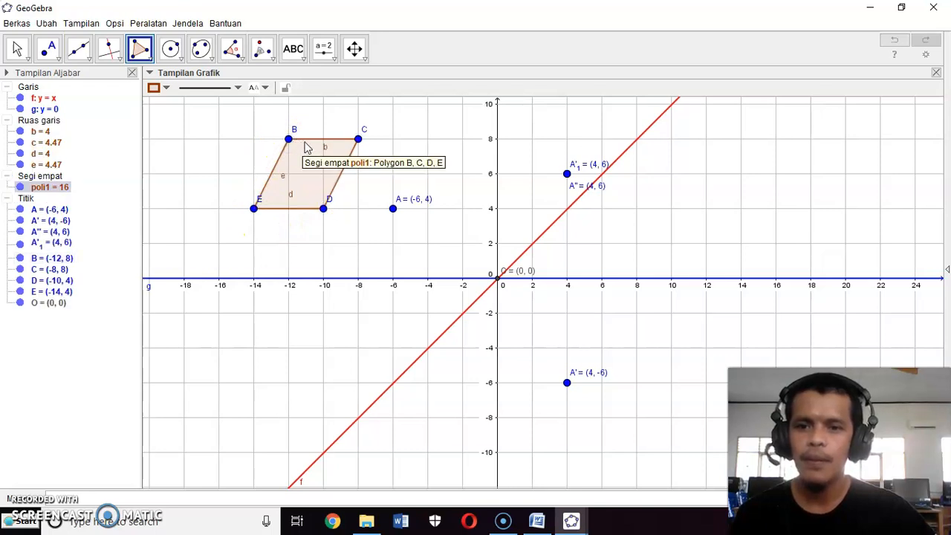
pyautogui.rightClick(28, 122)
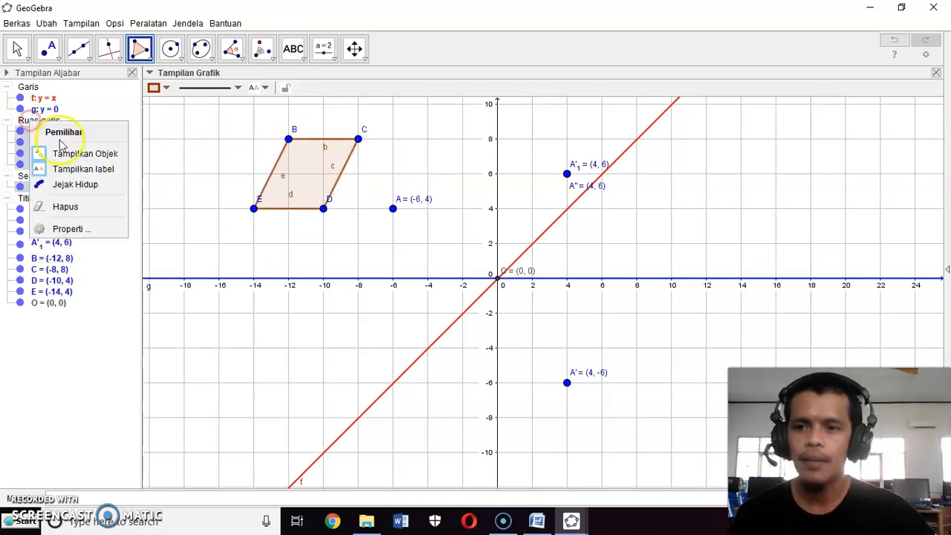
pyautogui.click(95, 170)
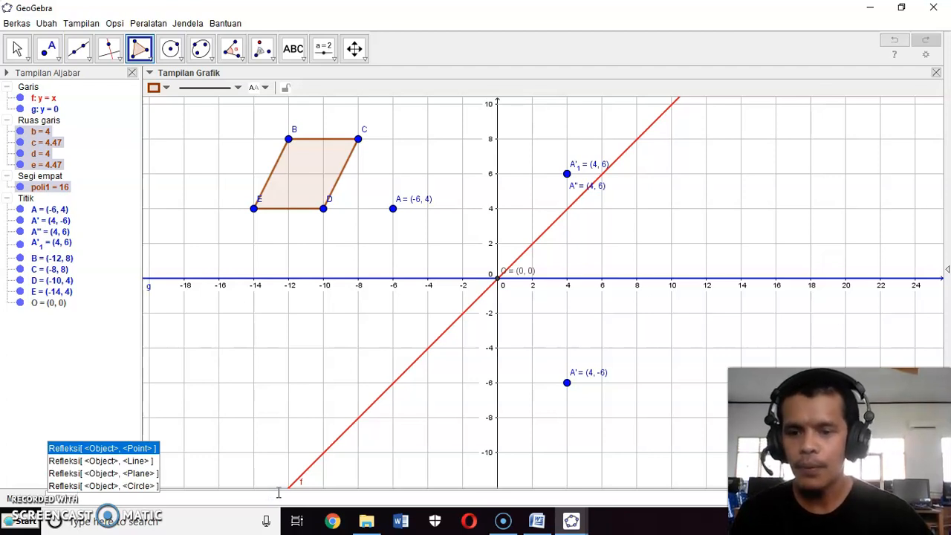
# Reflect the quadrilateral BCDE across line f using the command Refleksi[poli1, f].
pyautogui.click(142, 460)
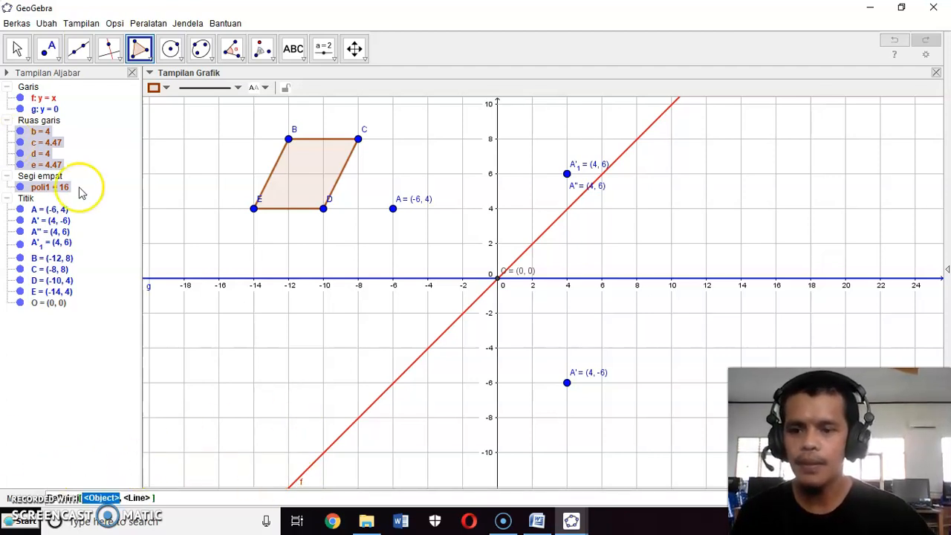
pyautogui.write('poli')
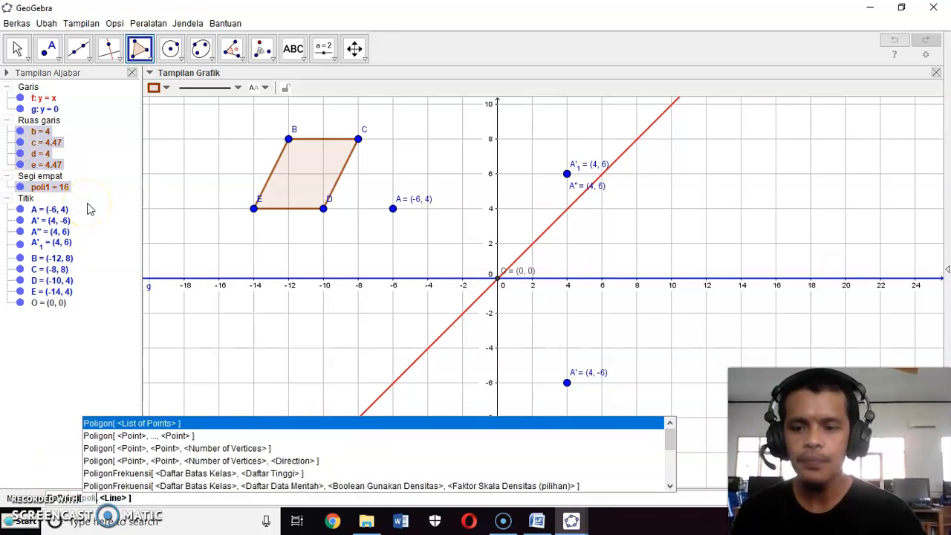
pyautogui.write('1')
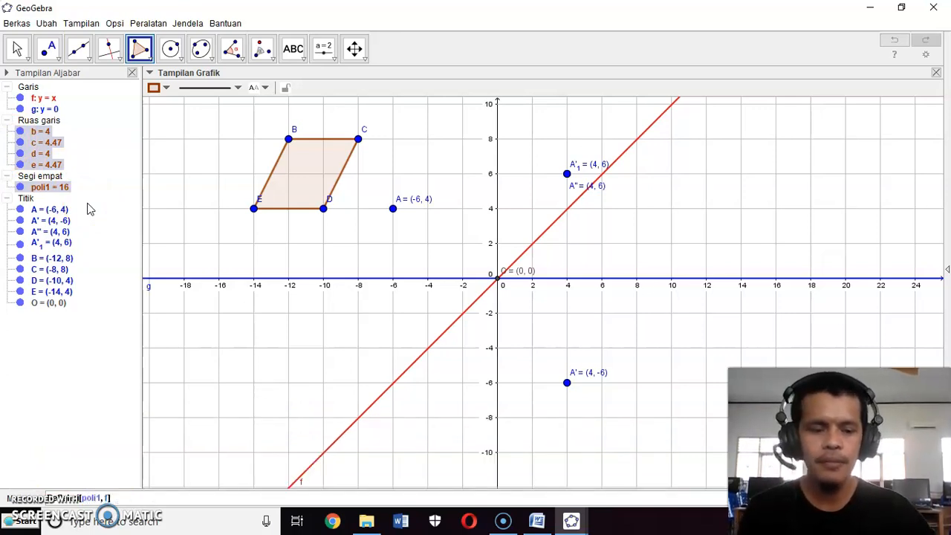
pyautogui.write('f')
pyautogui.press('Return')
# Reflect the quadrilateral B'C'D'E' across line g using the command Refleksi[poli1', g].
pyautogui.scroll(-2, 603, 384)
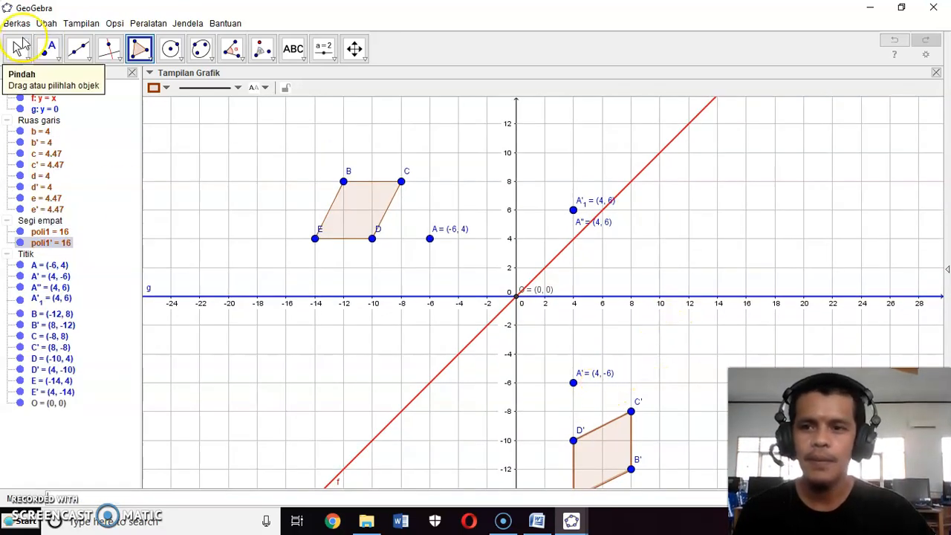
pyautogui.click(19, 50)
pyautogui.moveTo(672, 364); pyautogui.dragTo(636, 343)
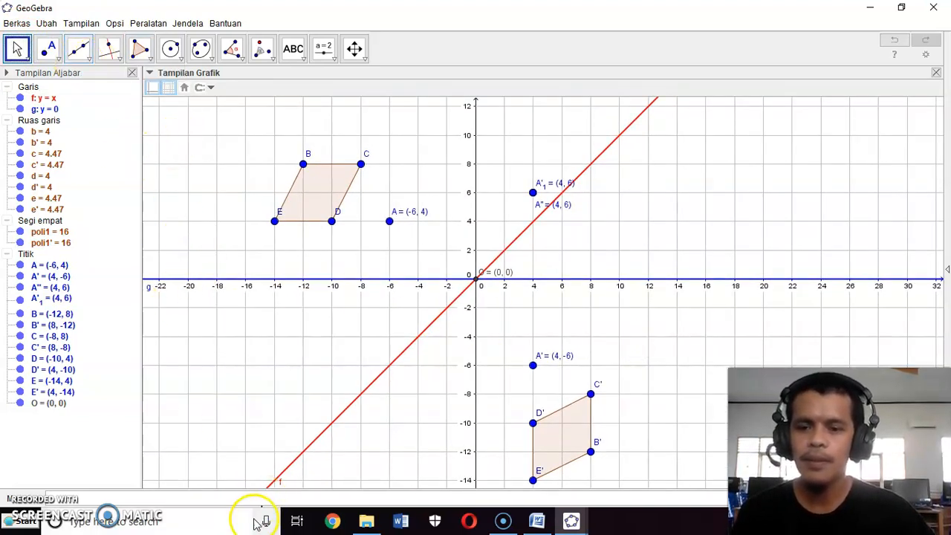
pyautogui.click(204, 493)
pyautogui.write('refleksi')
pyautogui.press('Down')
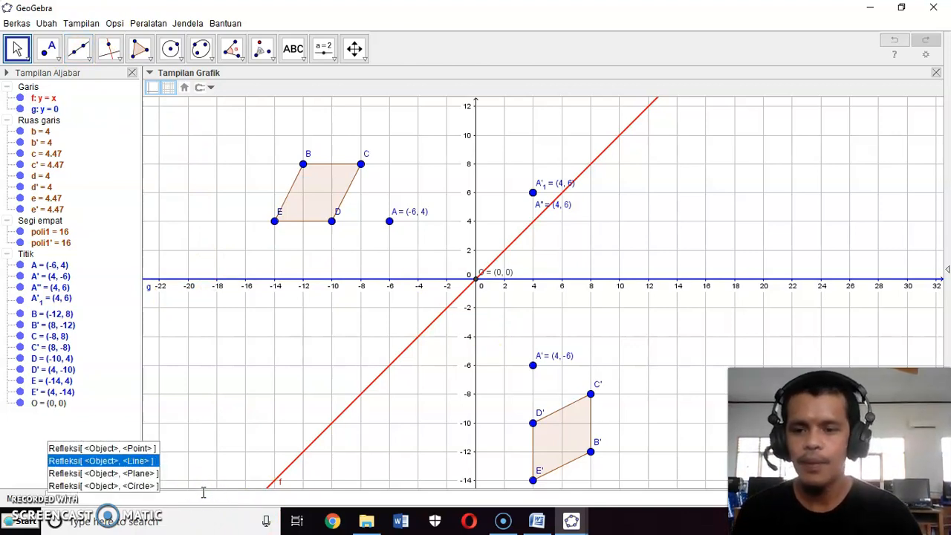
pyautogui.press('Return')
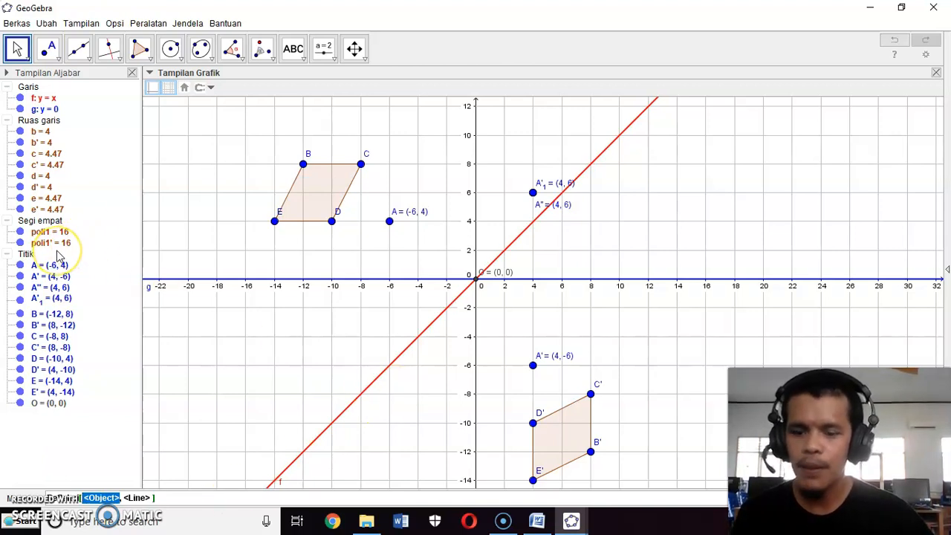
pyautogui.write("poli1', g")
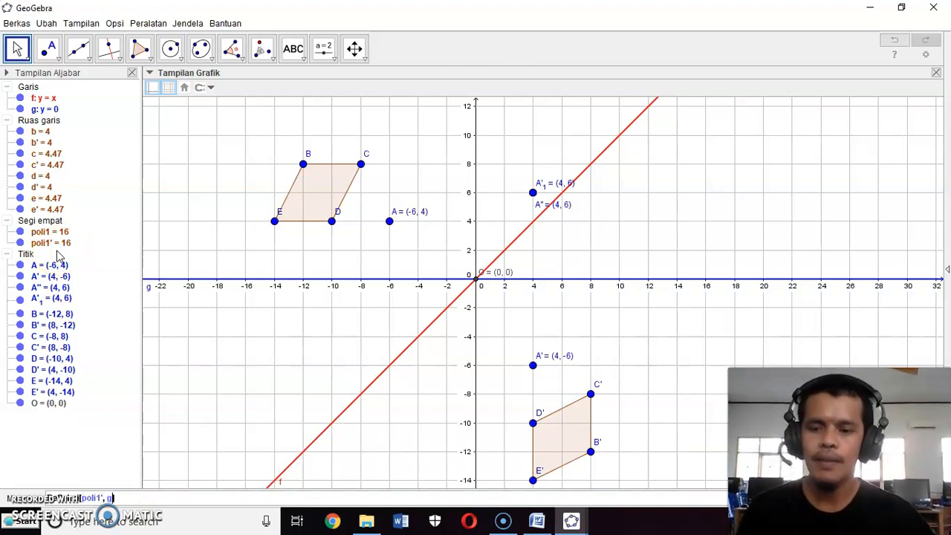
pyautogui.click(286, 259)
pyautogui.write("', g")
pyautogui.press('Return')
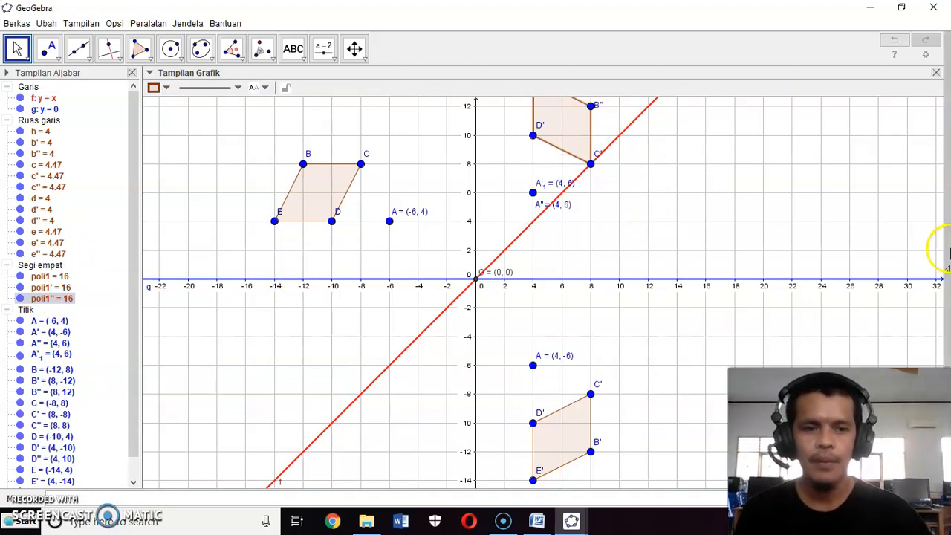
# Rotate the original quadrilateral BCDE about point O by 90° clockwise.
pyautogui.moveTo(698, 191); pyautogui.dragTo(694, 238)
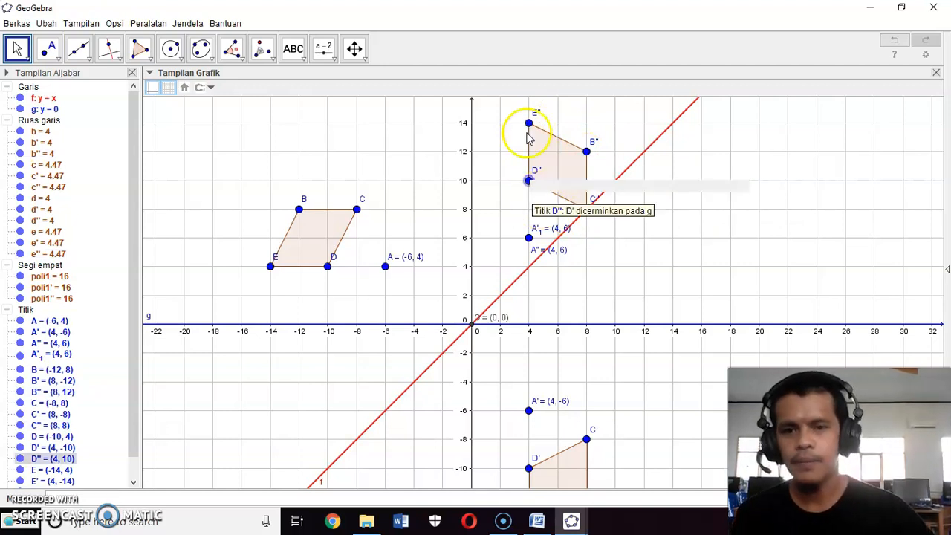
pyautogui.click(263, 49)
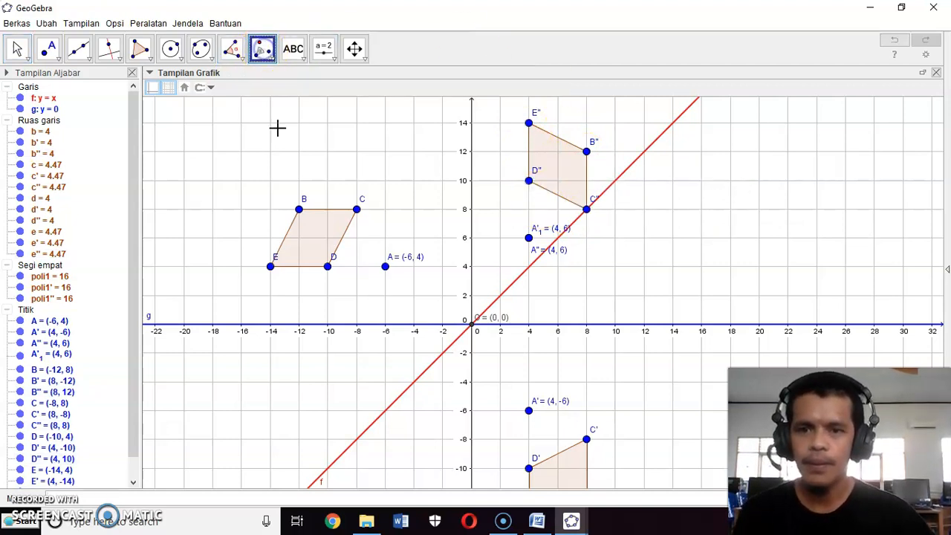
pyautogui.click(310, 230)
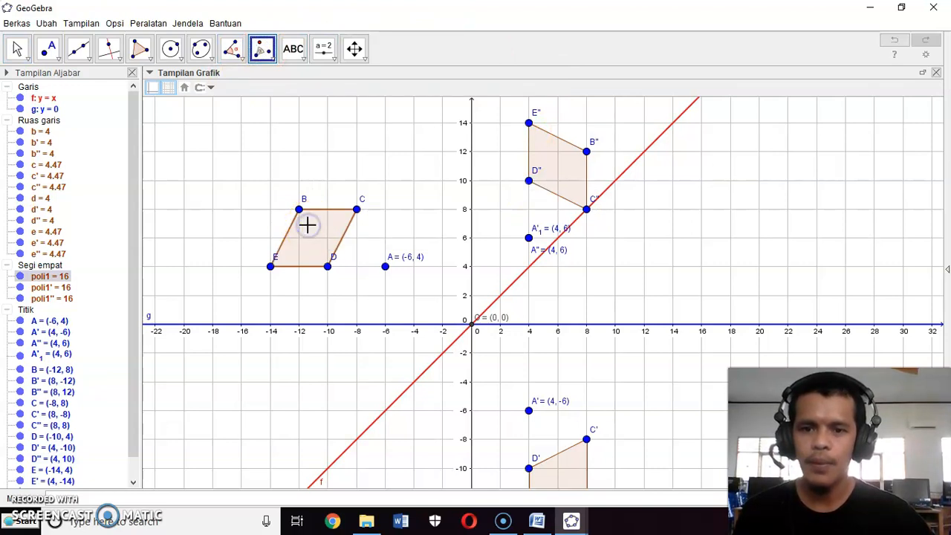
pyautogui.click(472, 326)
pyautogui.click(394, 275)
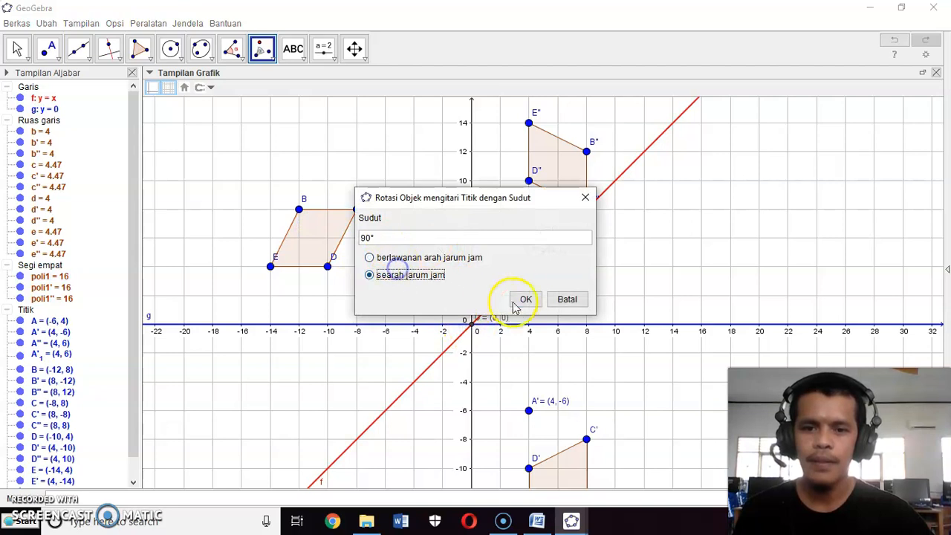
pyautogui.click(525, 299)
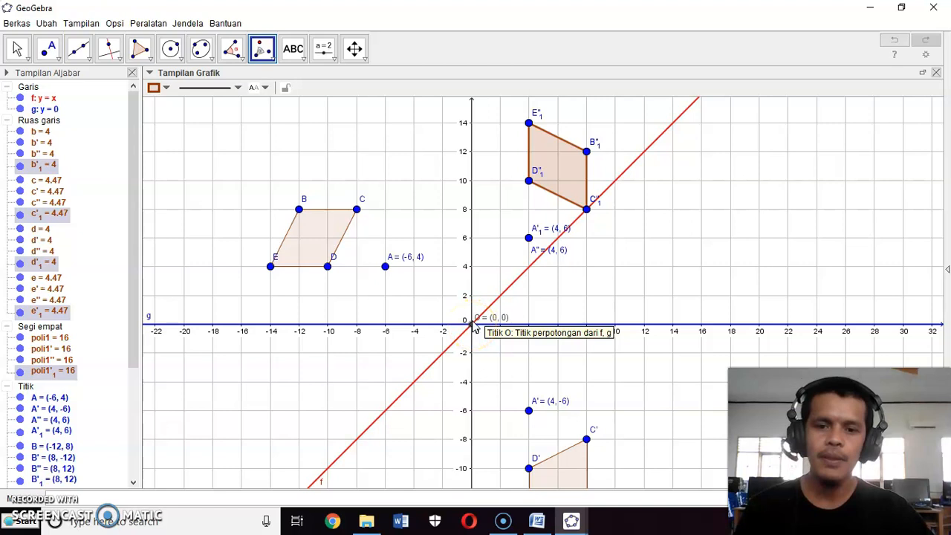
pyautogui.click(591, 227)
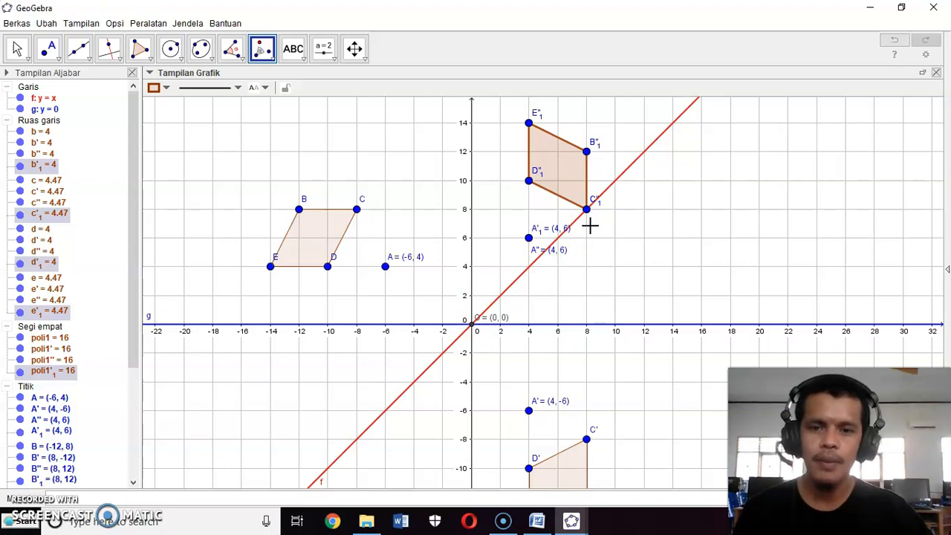
pyautogui.click(548, 327)
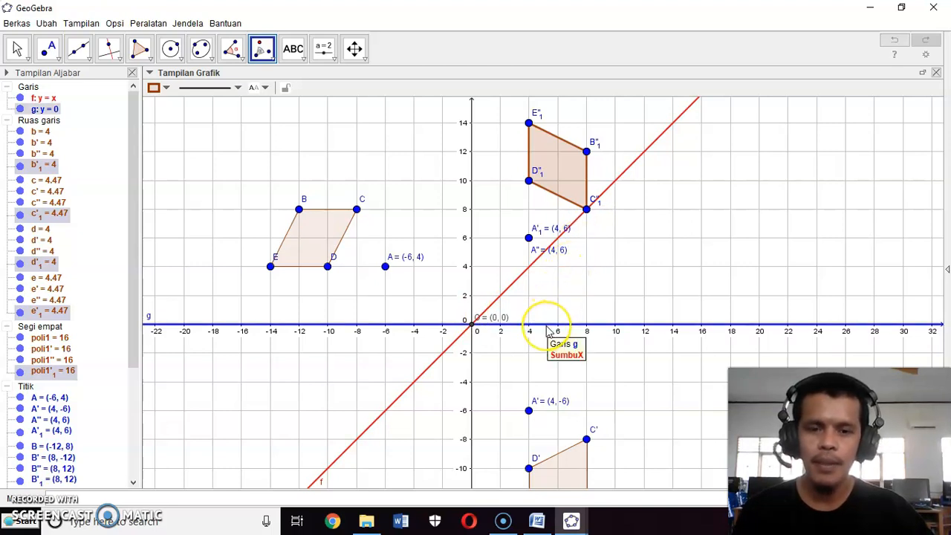
pyautogui.click(552, 275)
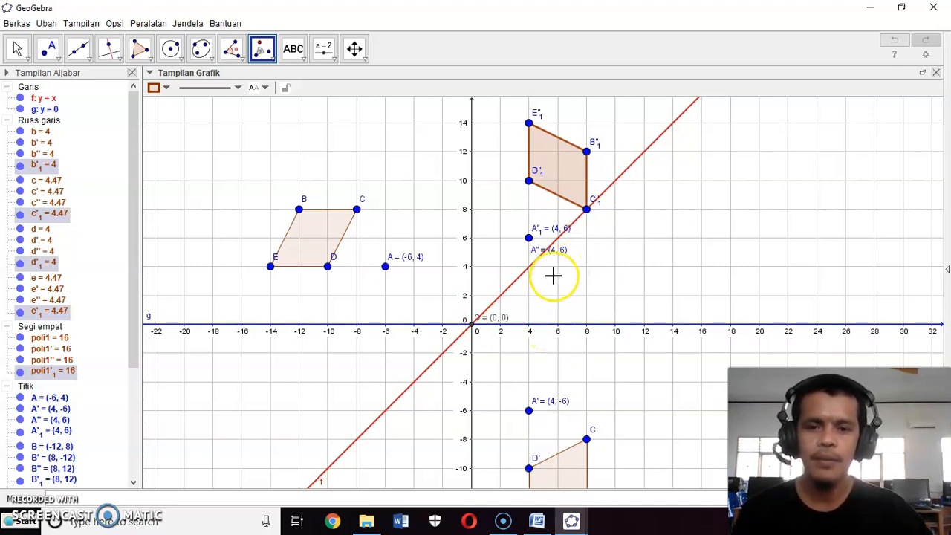
pyautogui.click(566, 272)
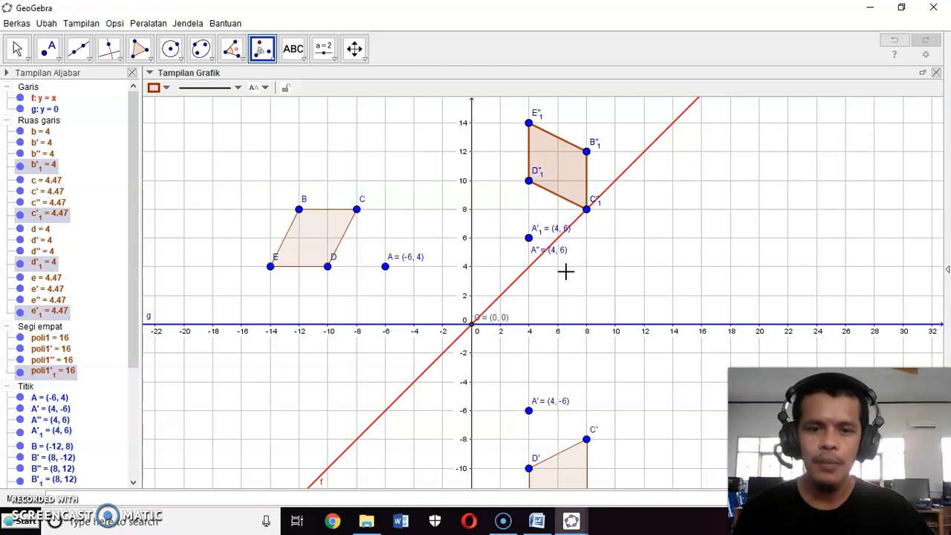
pyautogui.click(599, 260)
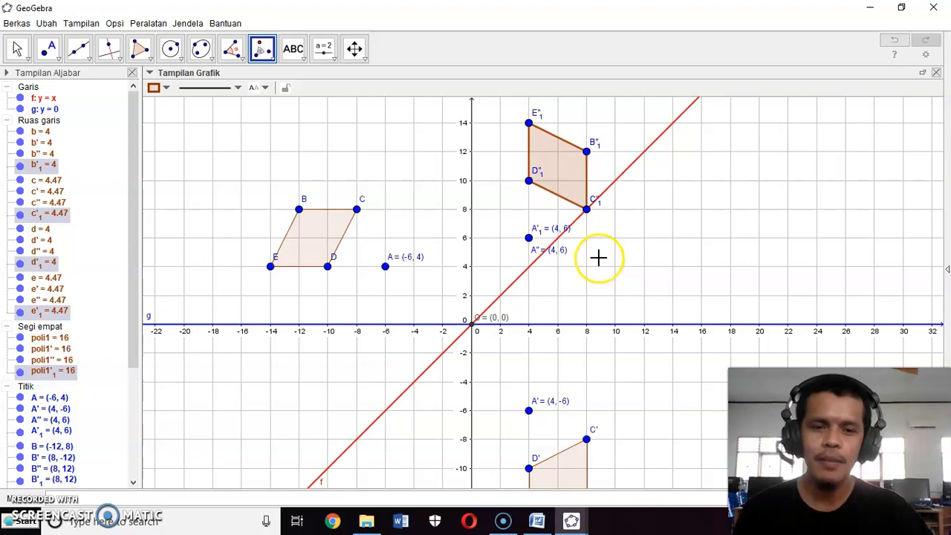